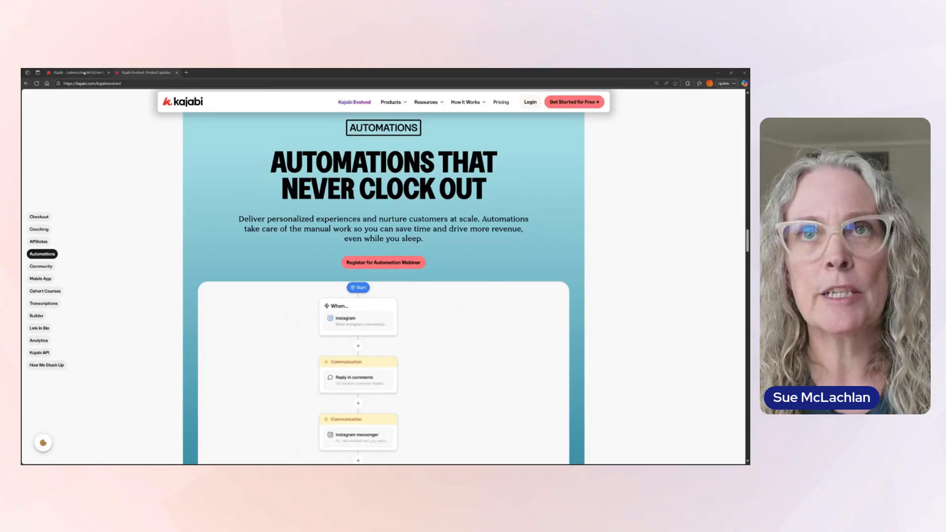
Switch to the Kajabi admin's automations page and create a new automation from the Freebie Funnel - Link blueprint.
click(83, 72)
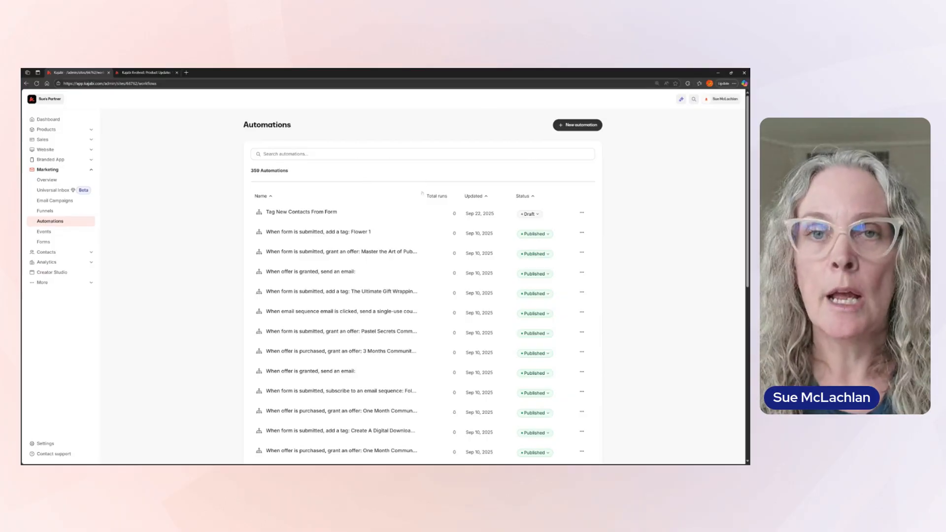
click(588, 126)
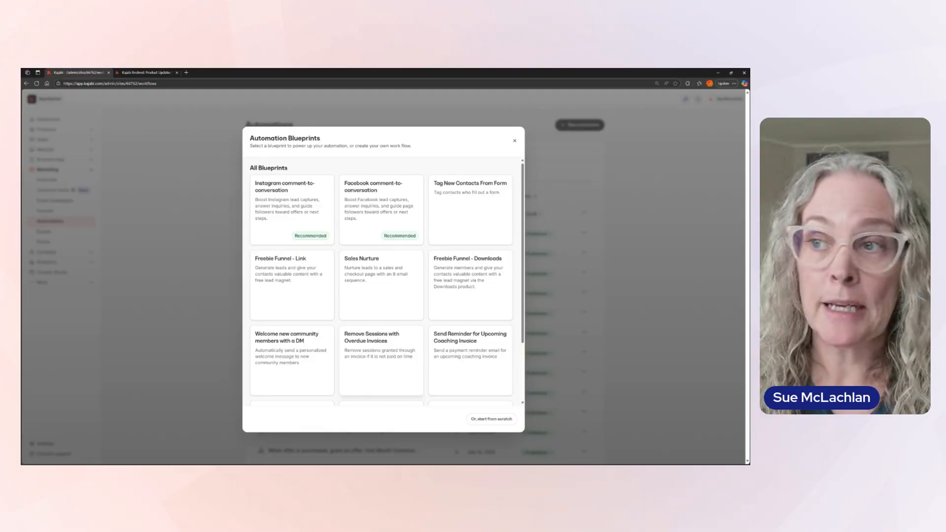
scroll(391, 357, down, 2)
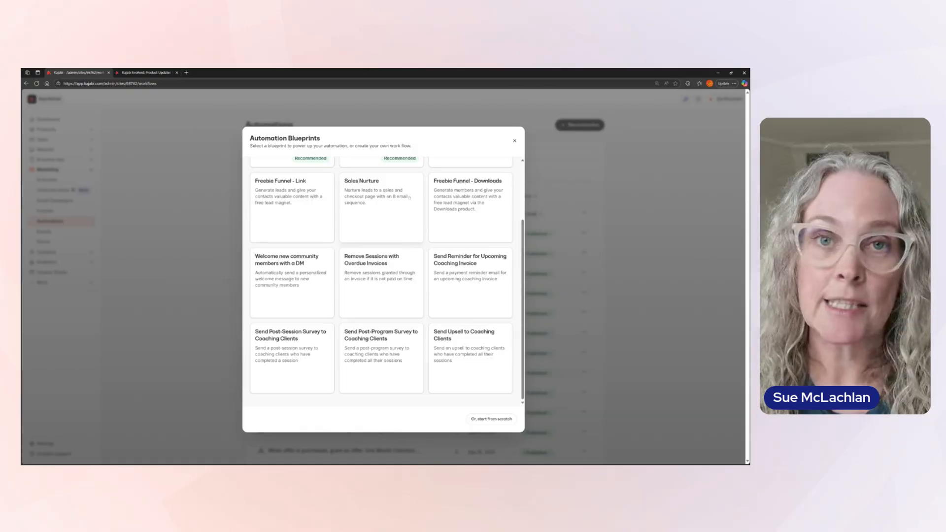
scroll(367, 364, up, 2)
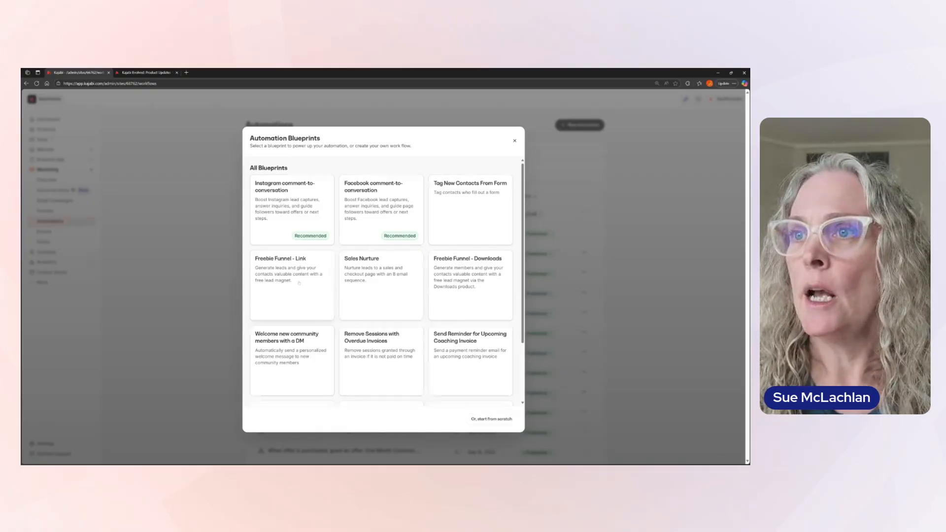
click(299, 282)
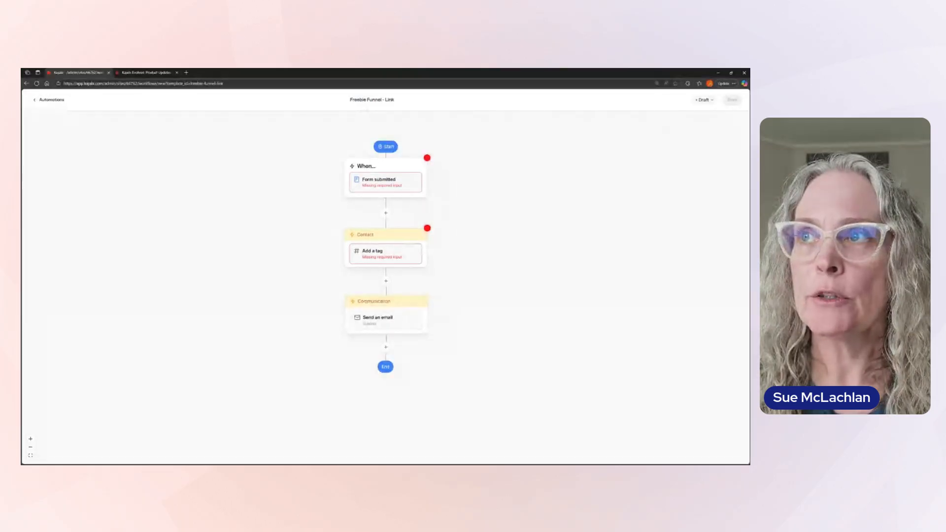
Set the form-submitted trigger to Brand New Newsletter Form and save the trigger.
click(388, 187)
click(664, 211)
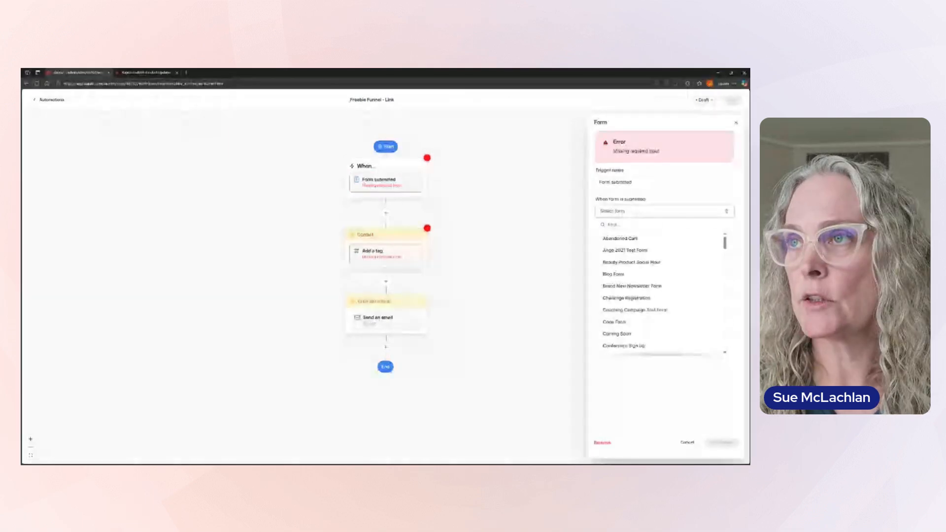
click(641, 286)
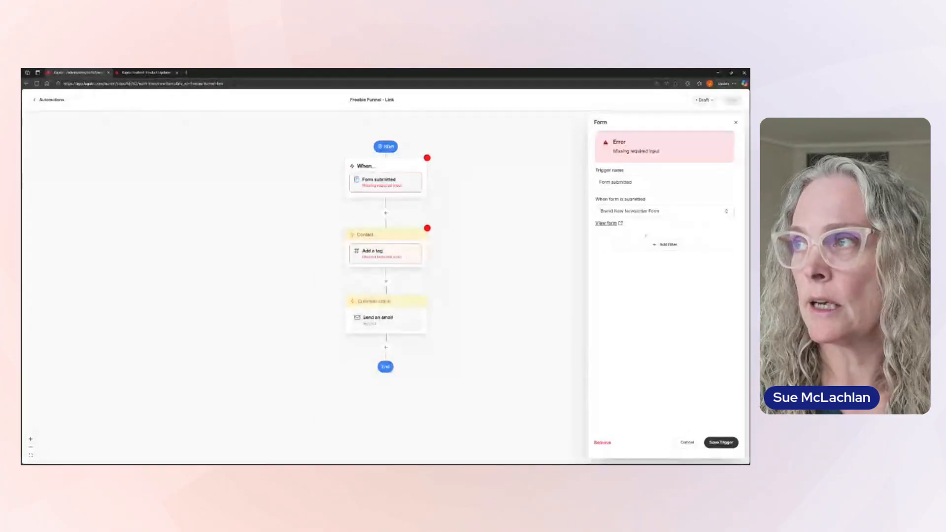
click(406, 260)
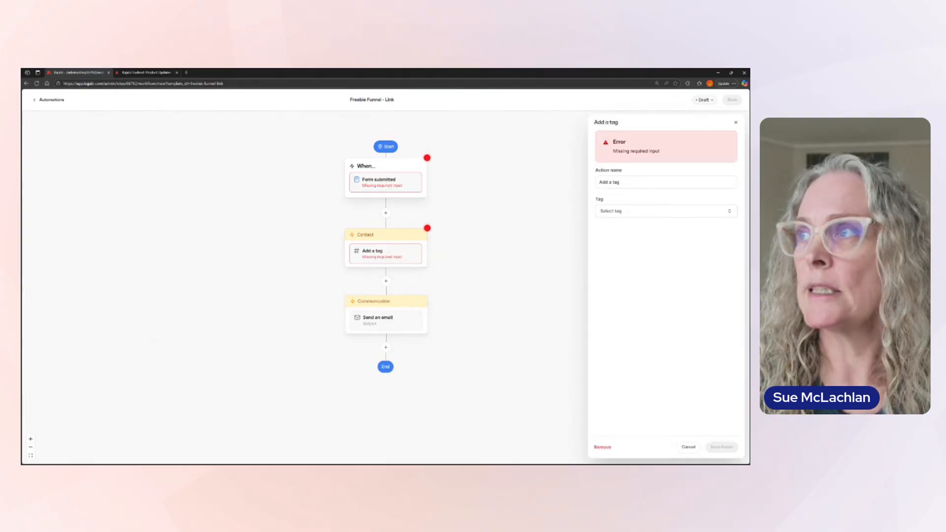
click(389, 183)
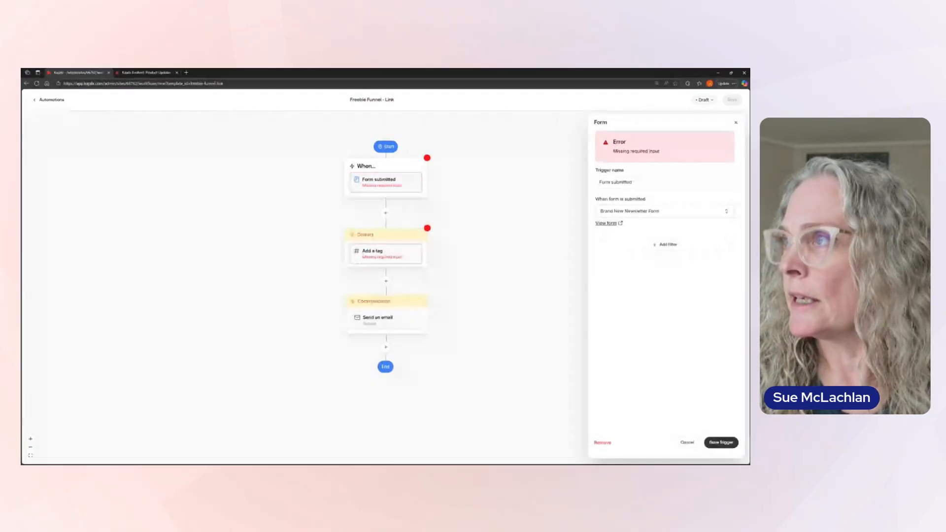
click(719, 443)
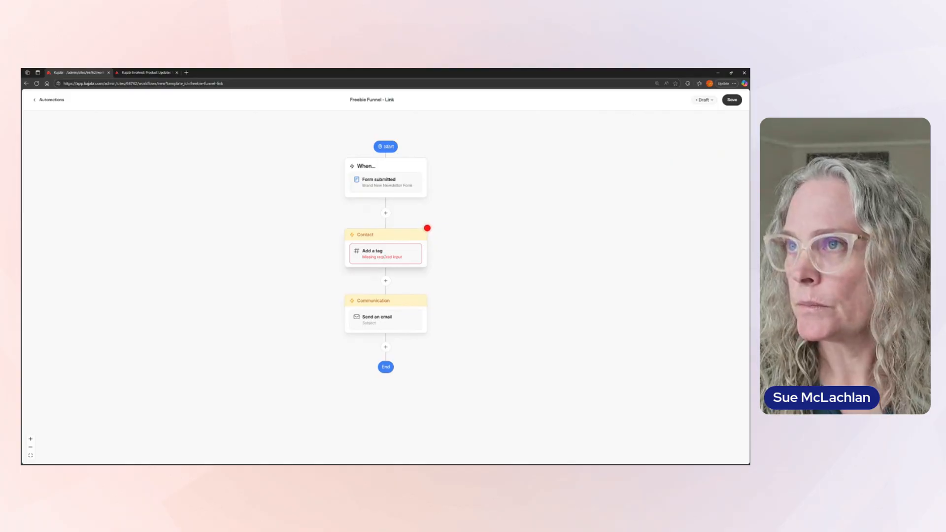
Set the Add a tag action to the existing "newsletter" tag and save the action.
click(386, 254)
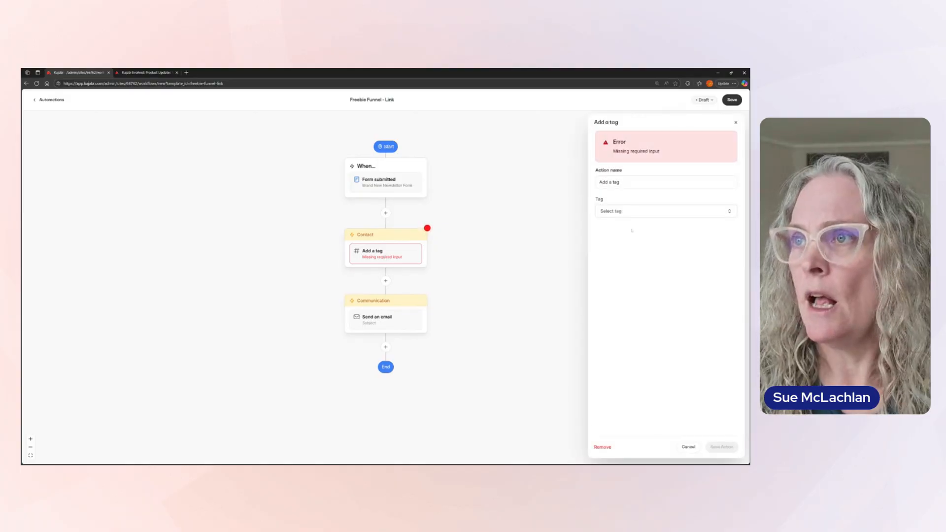
click(644, 212)
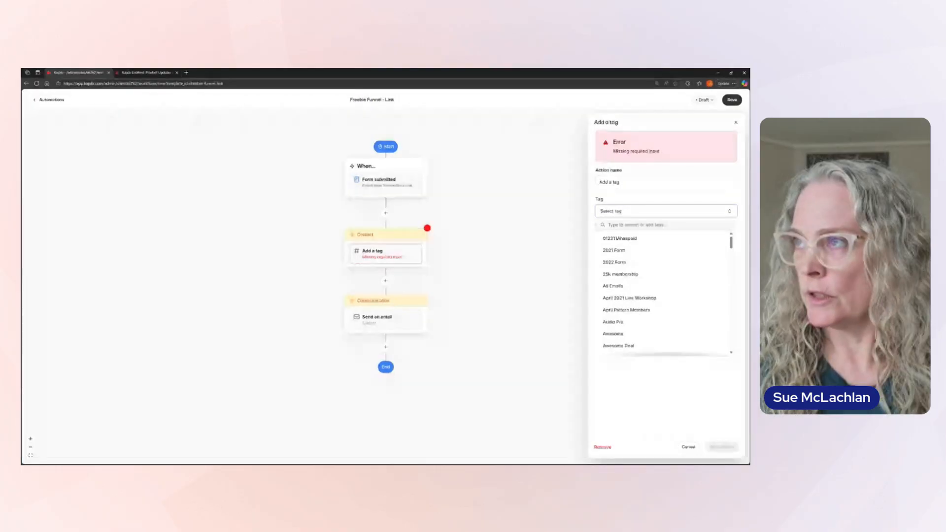
click(639, 224)
text(news)
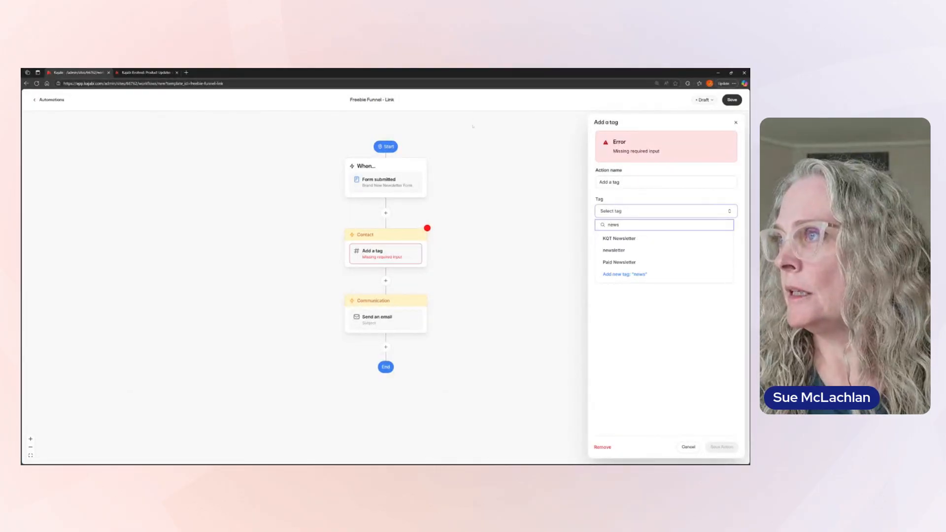
click(645, 250)
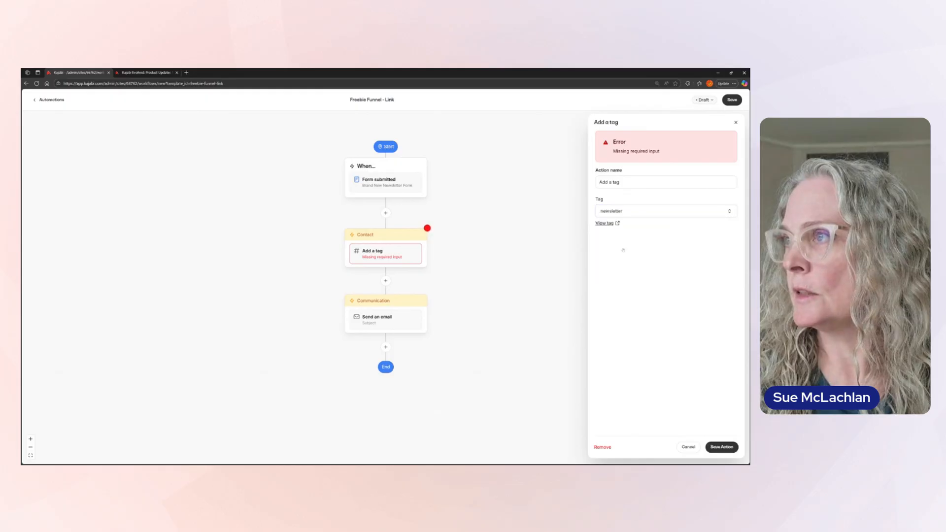
click(723, 446)
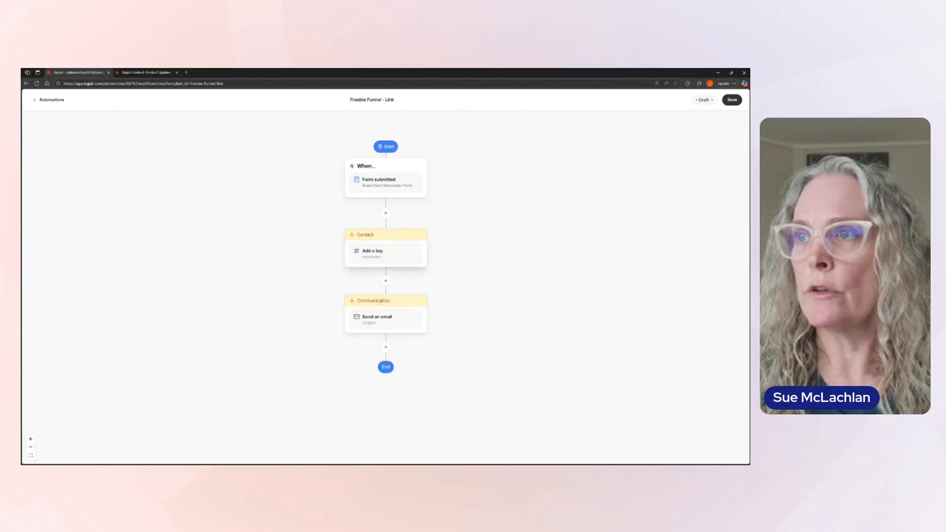
Insert a Branch action between the tag and email actions and name its first branch "If existing subscriber".
click(381, 317)
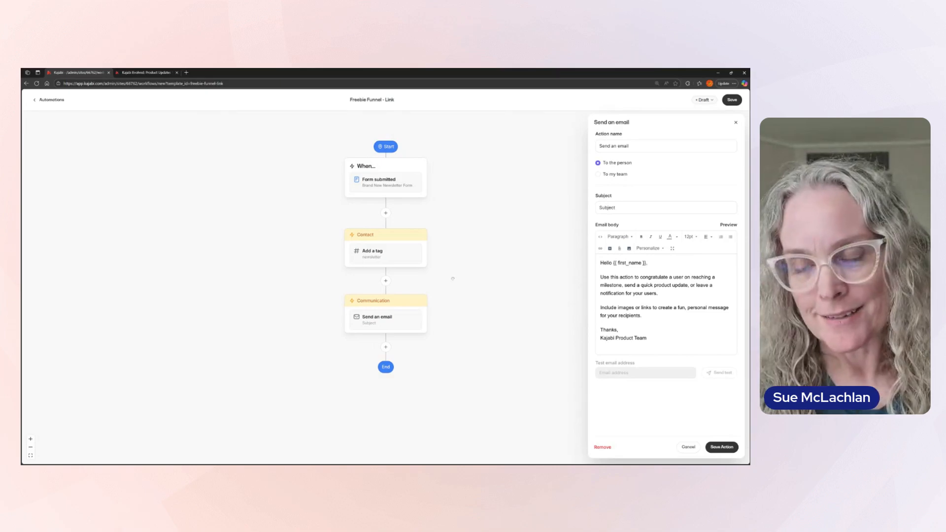
click(386, 281)
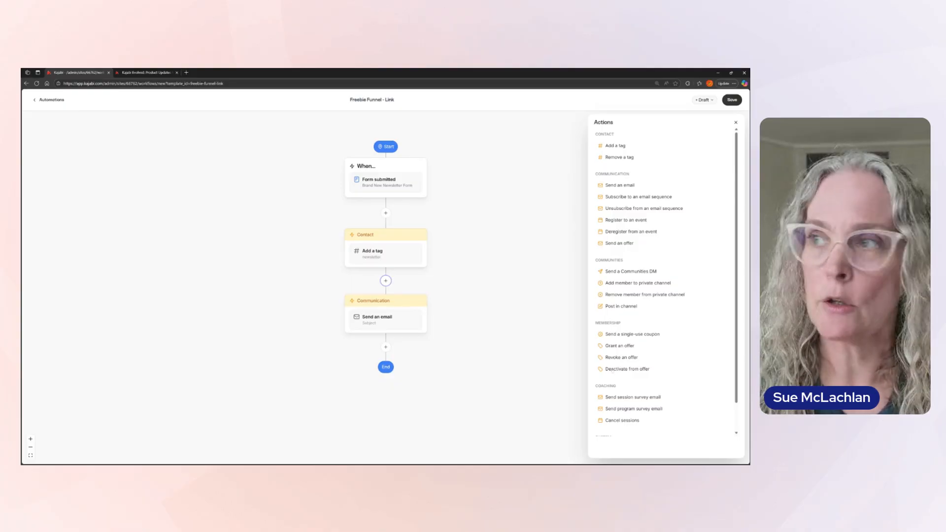
scroll(669, 370, down, 2)
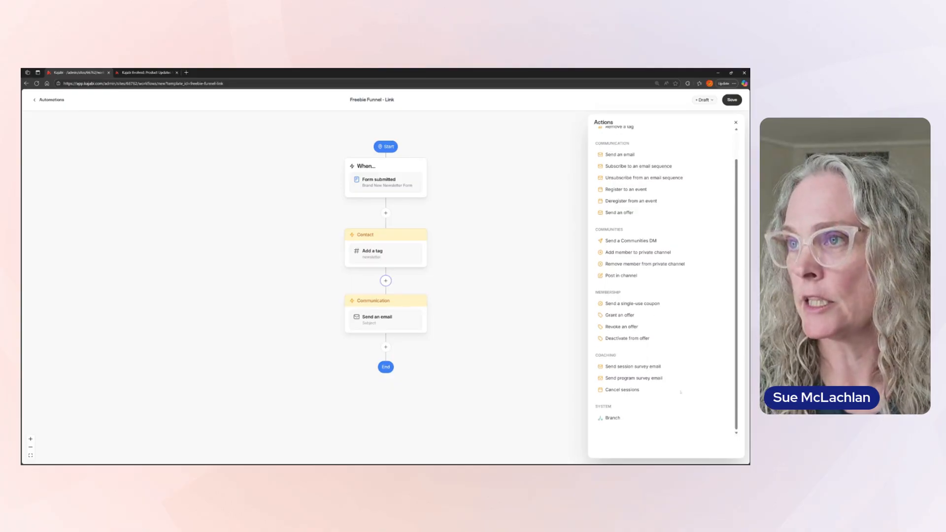
click(613, 419)
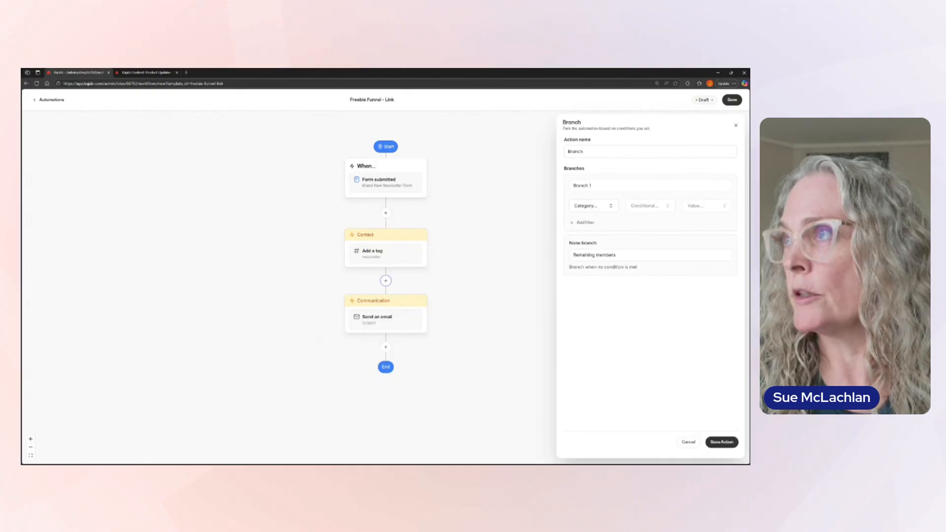
drag(590, 185, 569, 154)
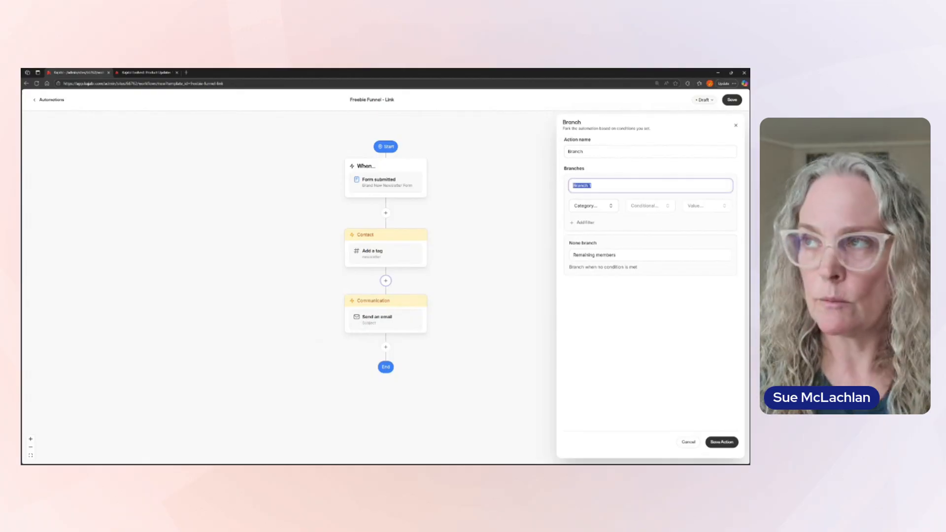
key(BackSpace)
text(If )
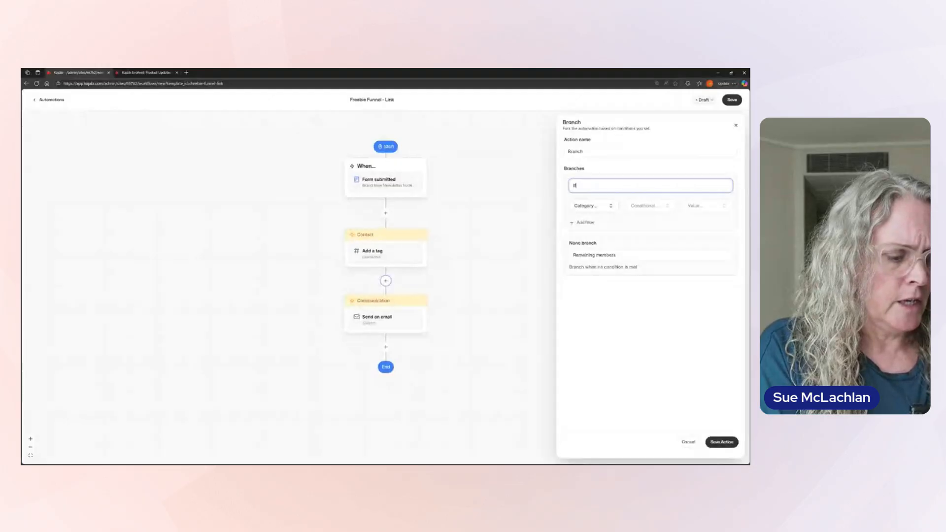
text(existin)
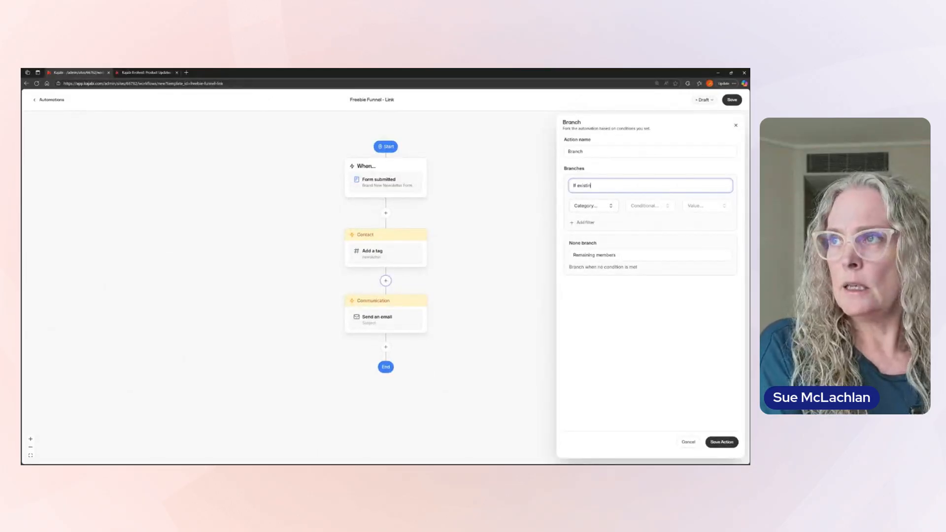
text(g subscriber)
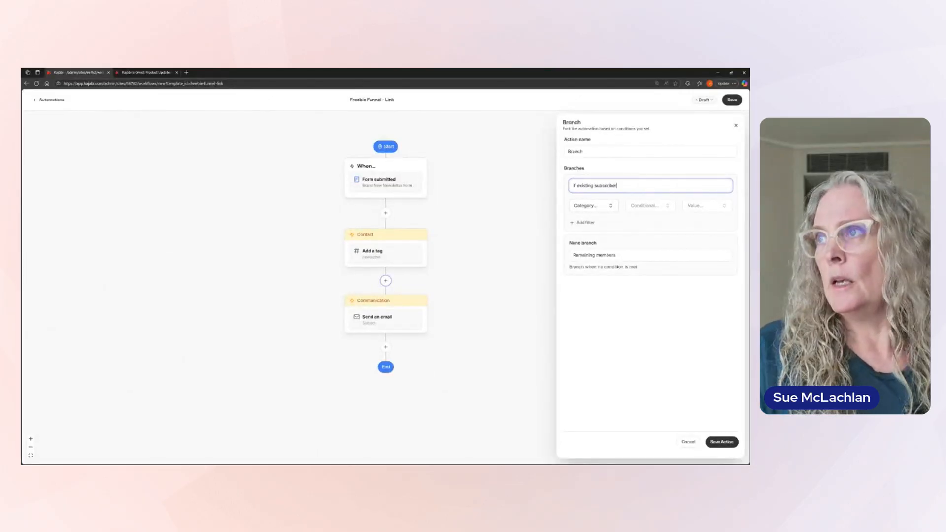
click(599, 208)
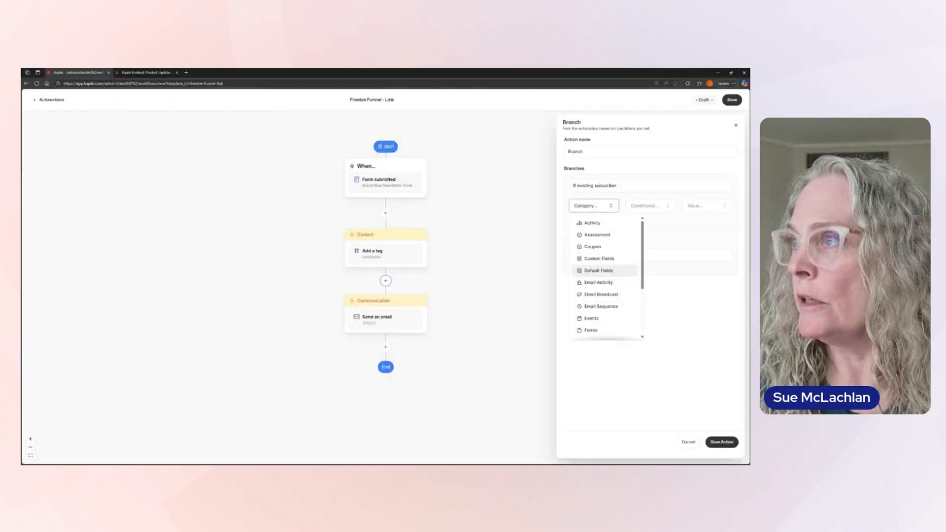
scroll(598, 262, down, 1)
scroll(603, 285, down, 3)
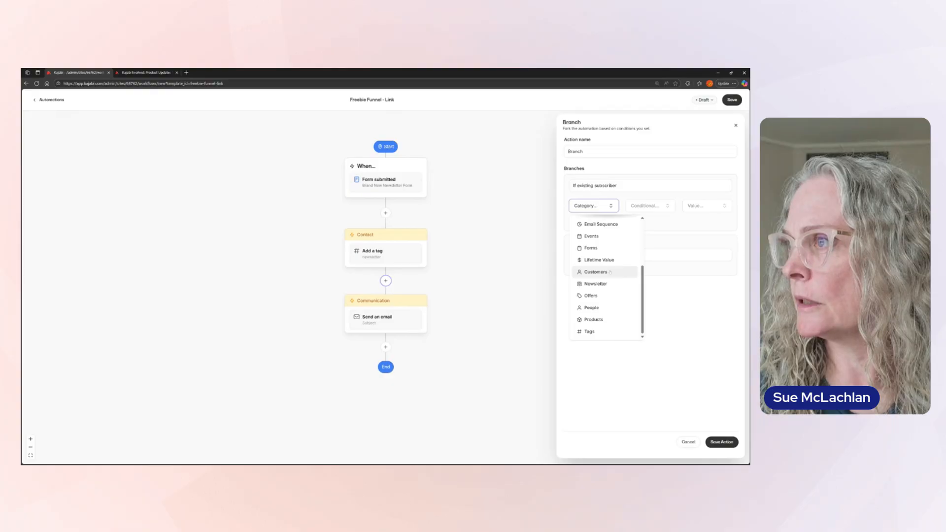
click(603, 272)
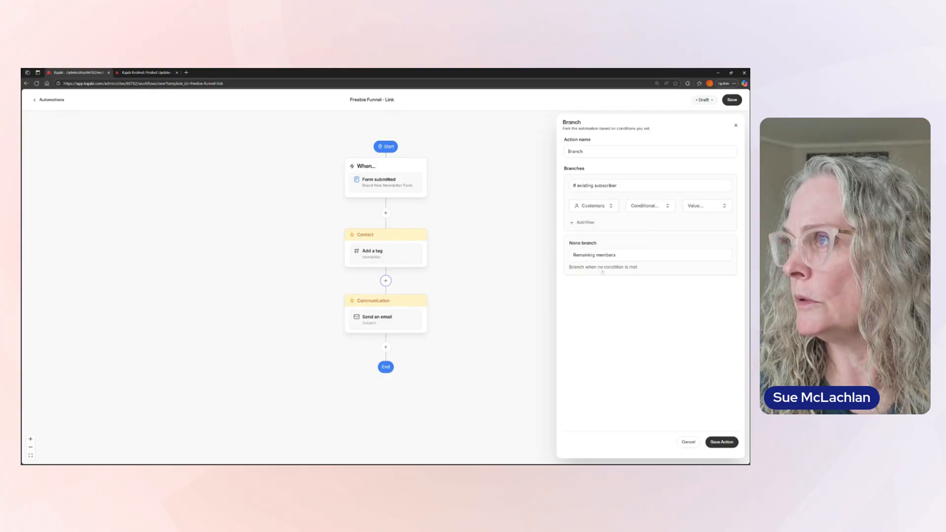
click(649, 207)
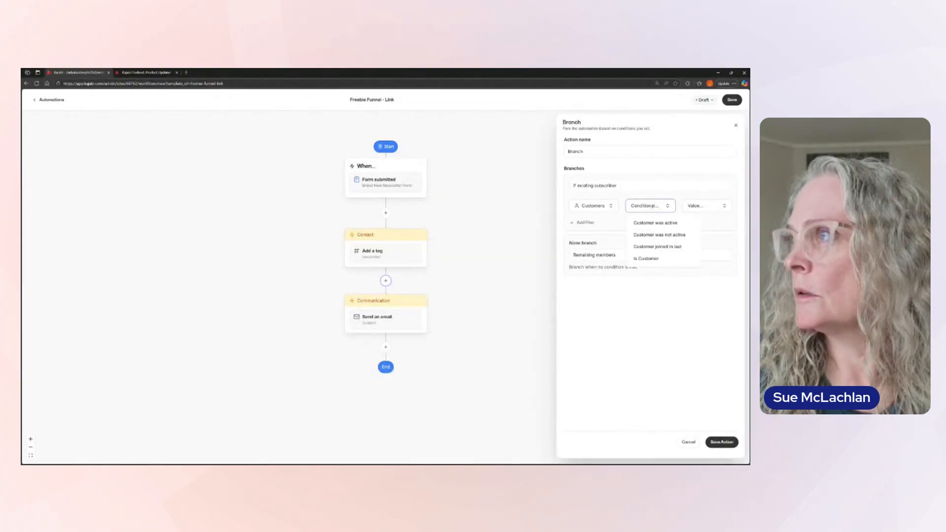
click(599, 206)
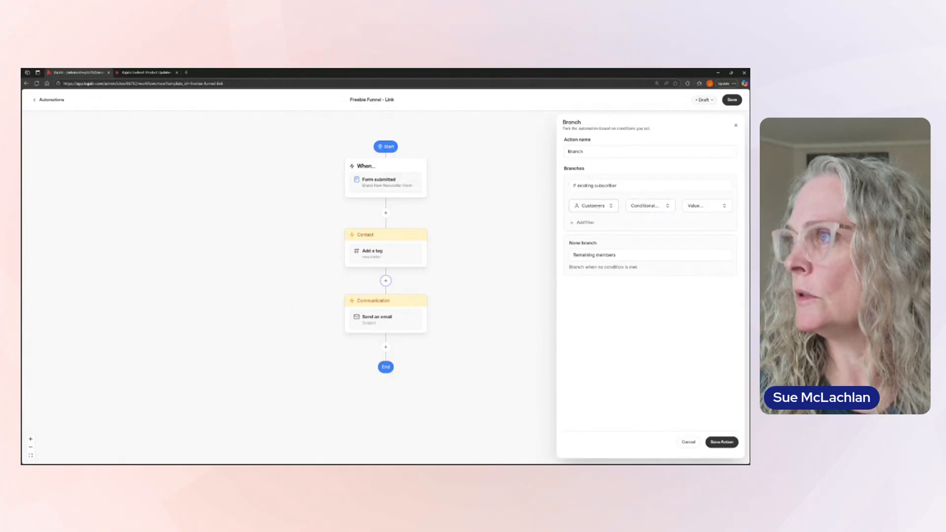
Set the branch condition to Email Sequence, Subscribed to, General Welcome Sequence, and save the branch action.
click(598, 206)
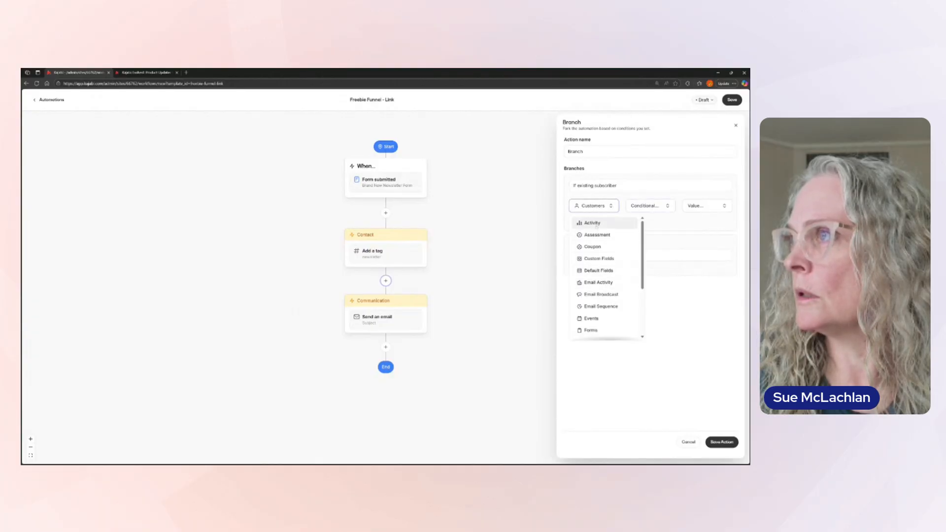
scroll(600, 275, down, 2)
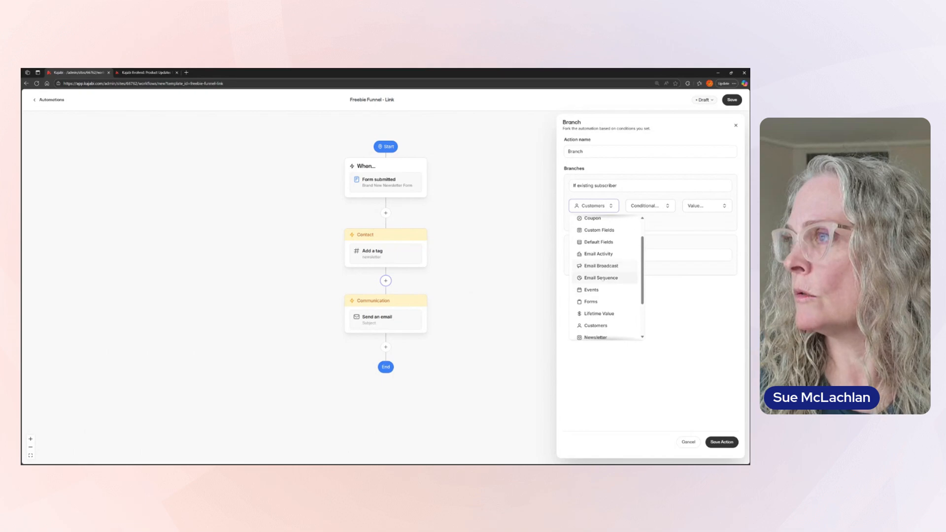
click(601, 278)
click(650, 208)
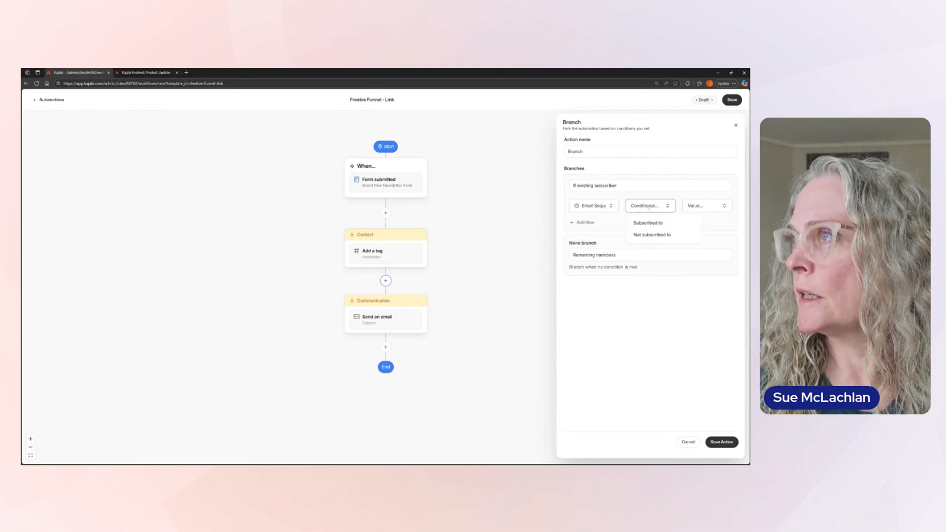
click(648, 223)
click(703, 206)
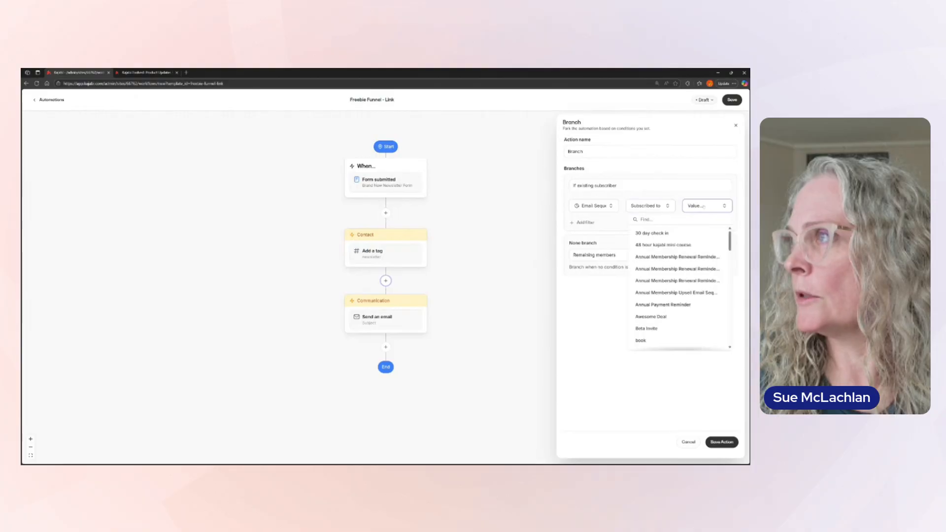
text(welcome)
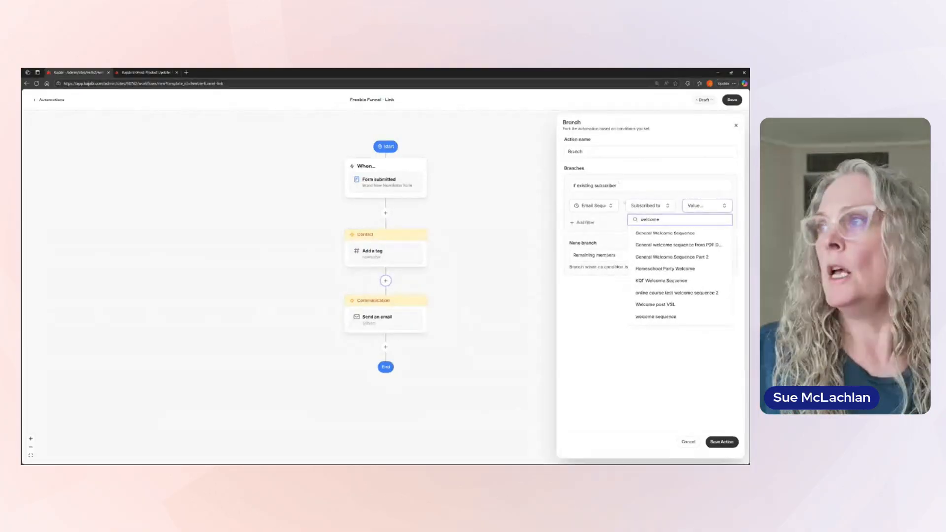
click(669, 233)
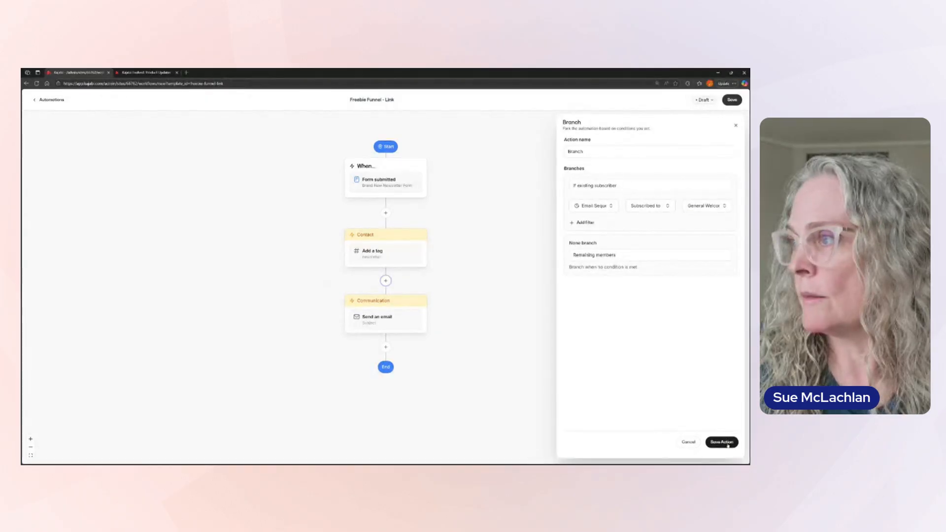
click(617, 255)
click(729, 443)
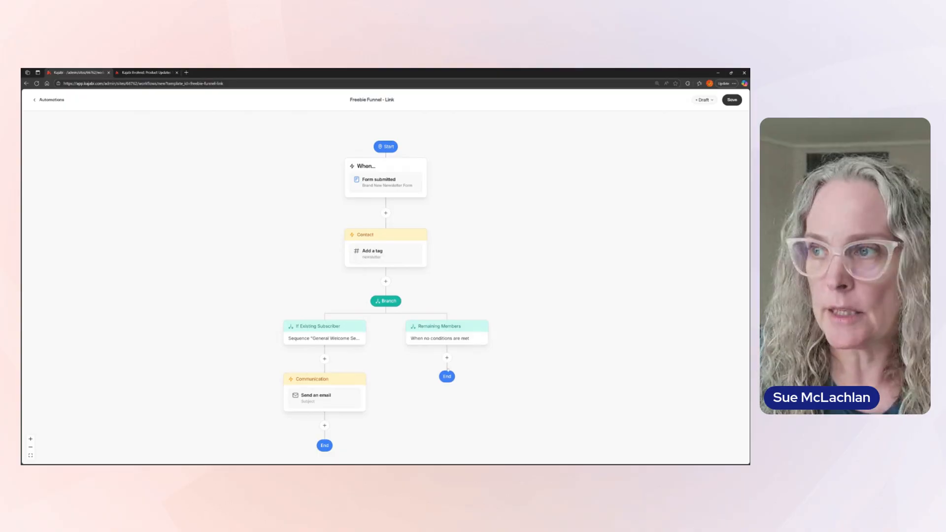
Add a Send an email action to the Remaining Members branch with subject "Yeah you're on the newsletter" and save the action.
click(446, 357)
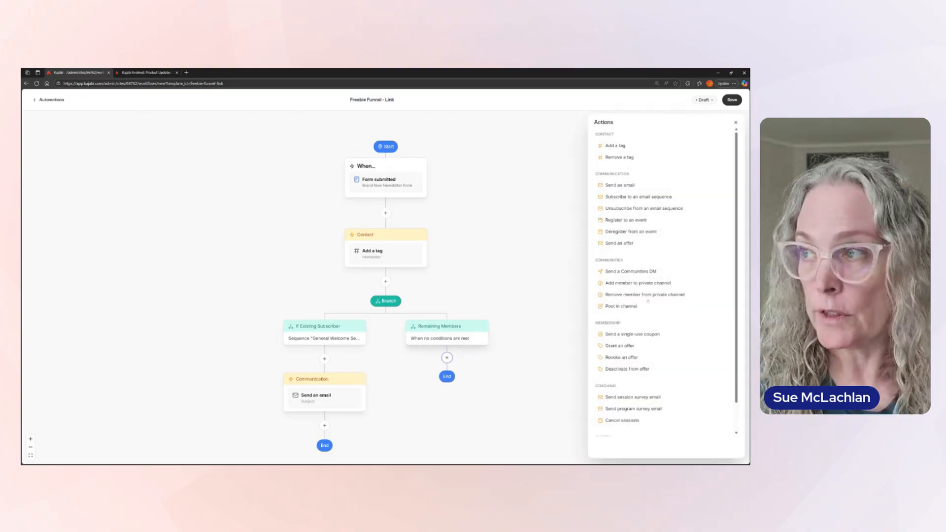
click(622, 185)
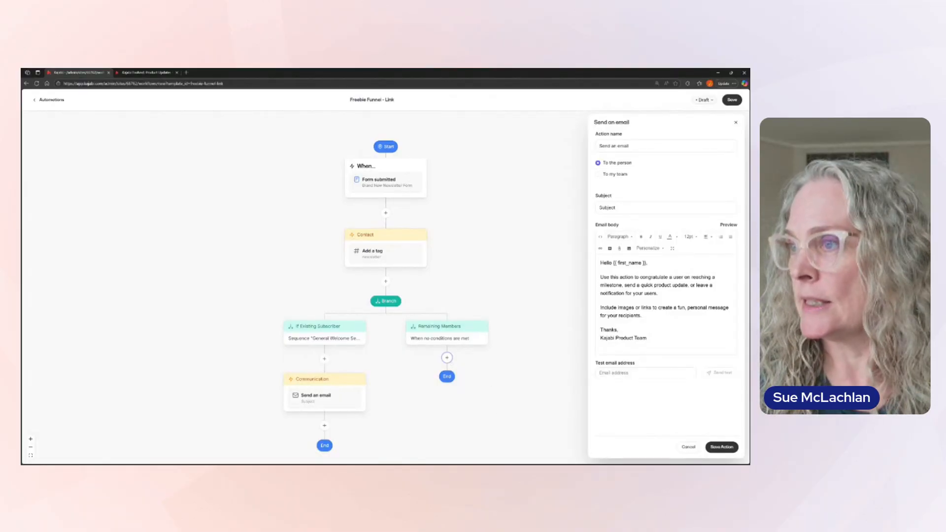
double_click(607, 208)
text(Ye)
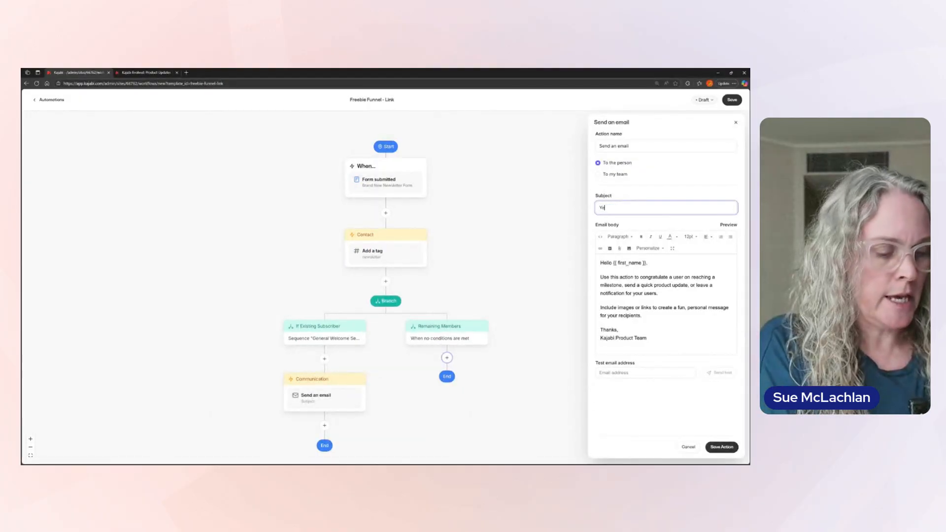
text(ah you're on the newsletter)
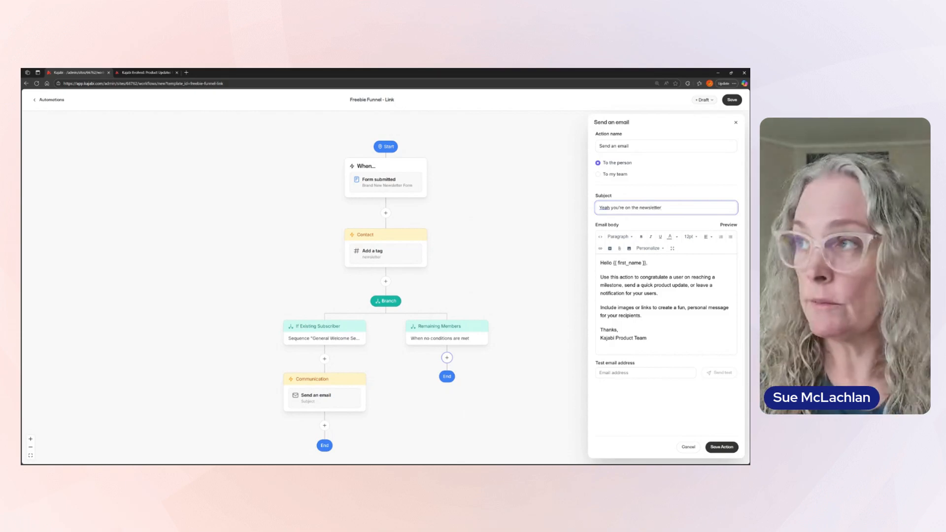
click(721, 447)
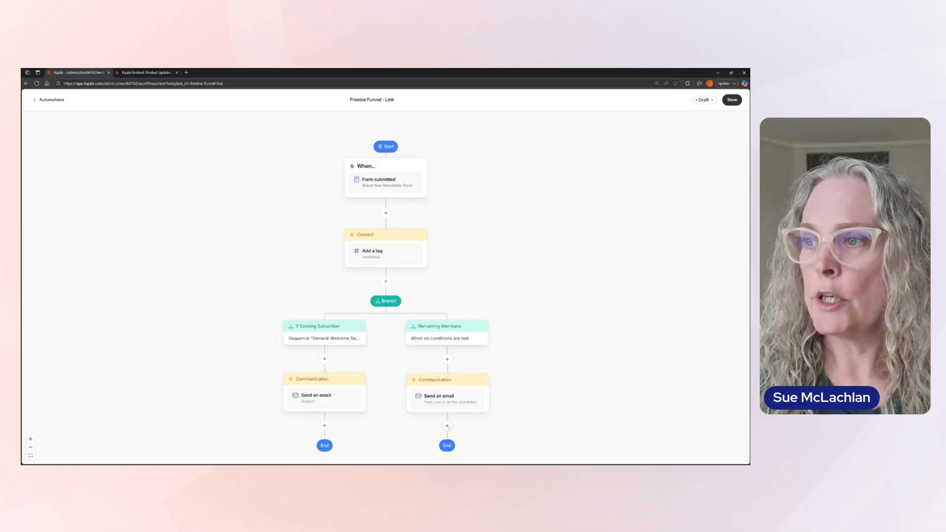
Add a Subscribe to an email sequence action for General Welcome Sequence after the Remaining Members email, and save the action.
click(447, 425)
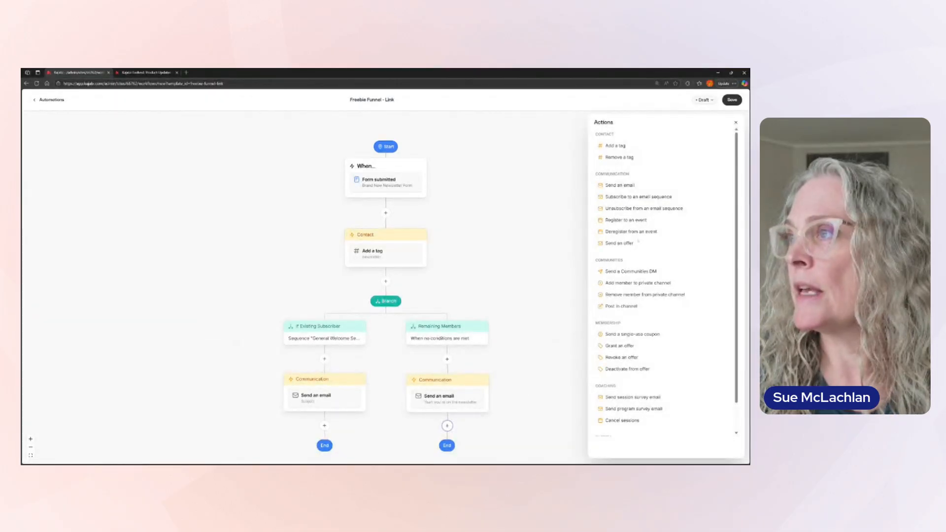
click(639, 197)
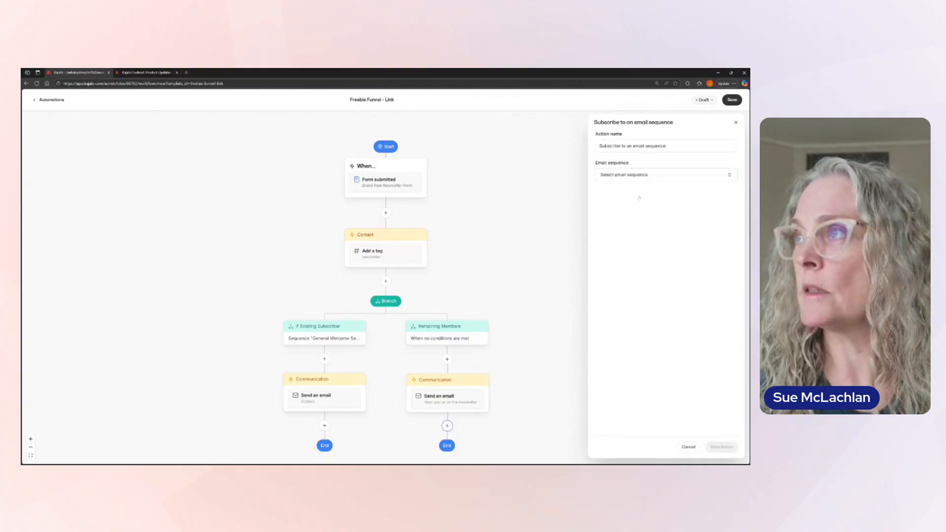
click(649, 177)
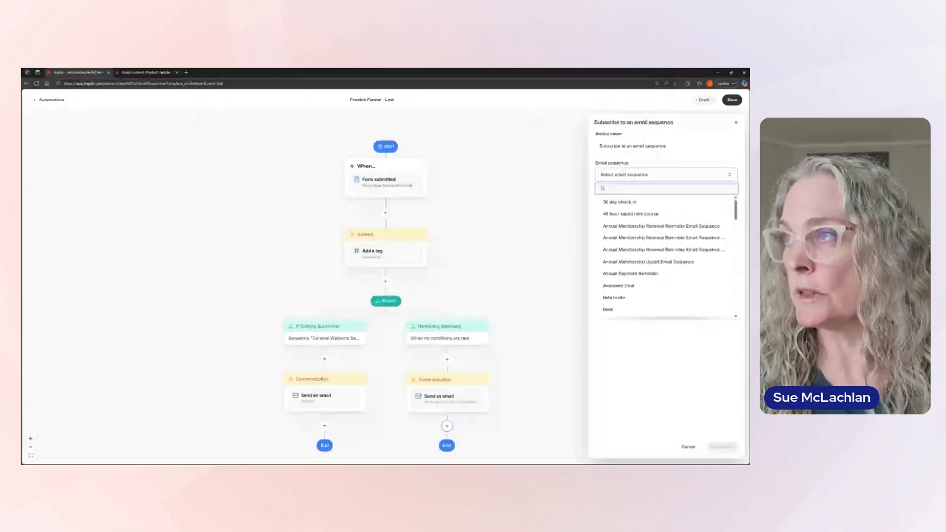
text(welcome)
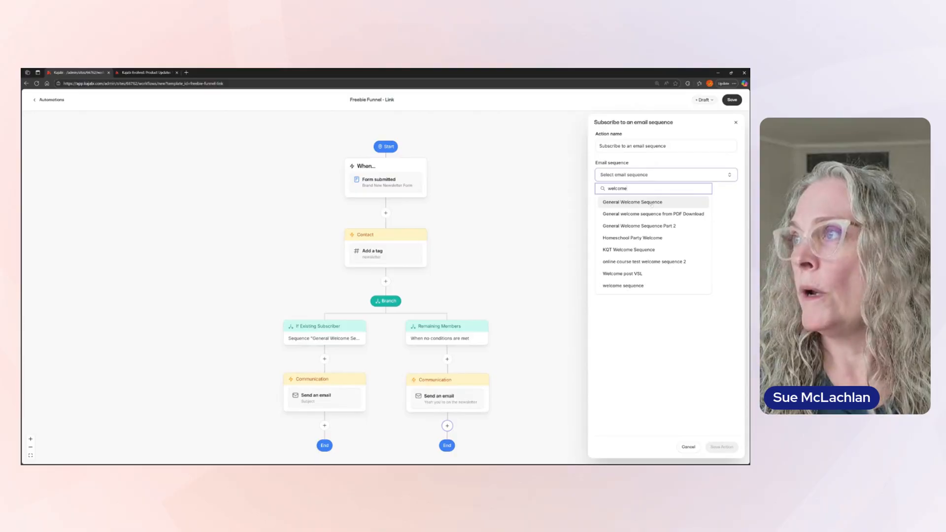
click(651, 203)
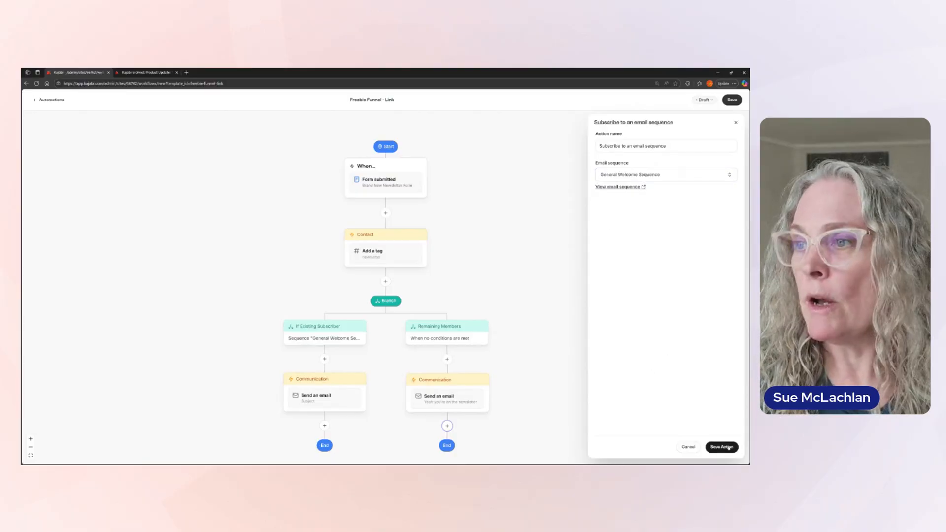
click(730, 448)
Rename the automation as "New Newsletter Subscriber" and save it.
scroll(257, 357, down, 3)
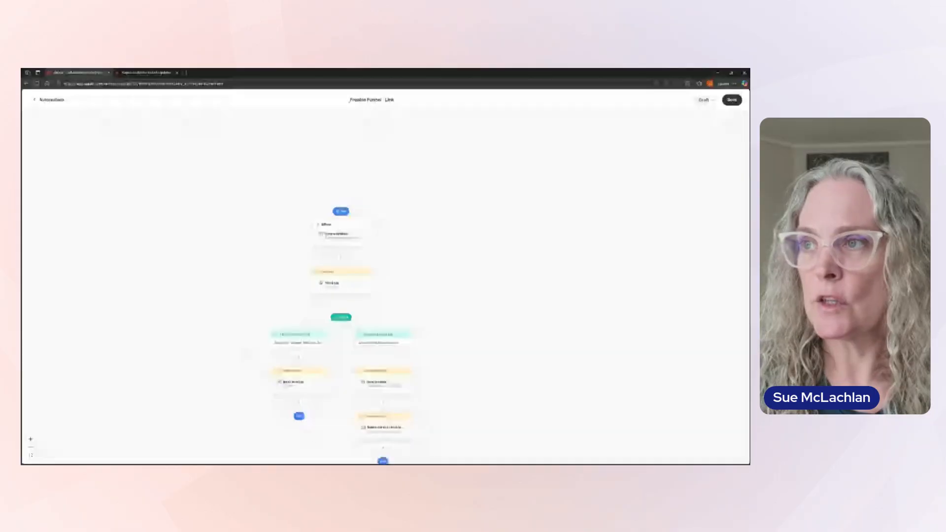
drag(517, 343, 538, 276)
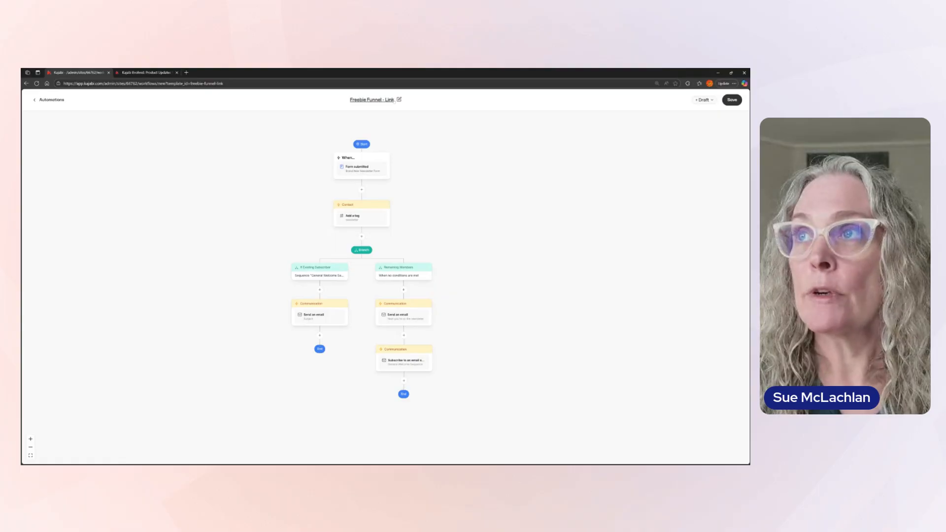
click(394, 101)
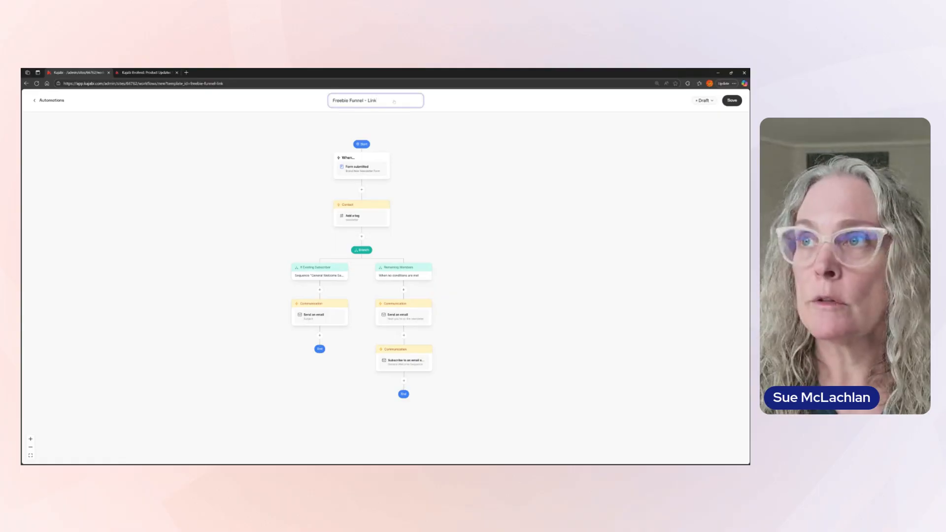
drag(378, 101, 325, 101)
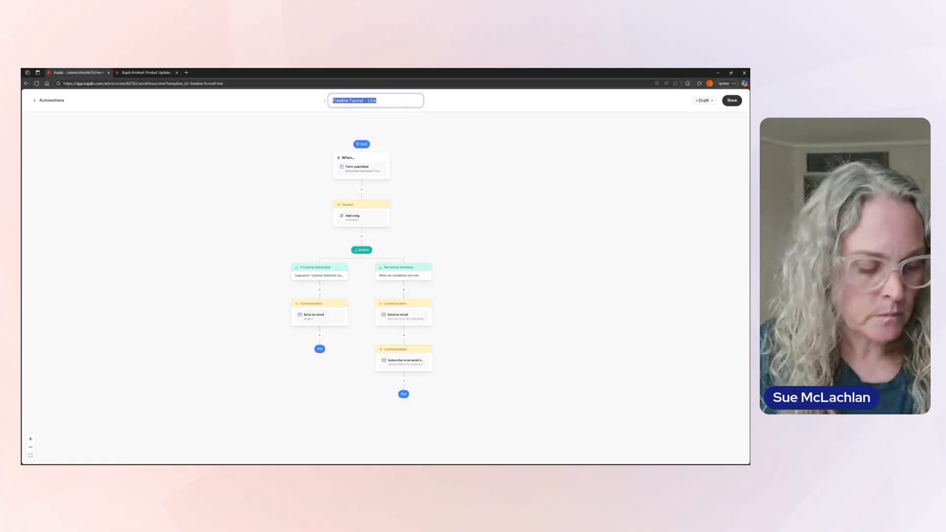
text(New Newsletter Syub)
key(BackSpace)
key(BackSpace)
key(BackSpace)
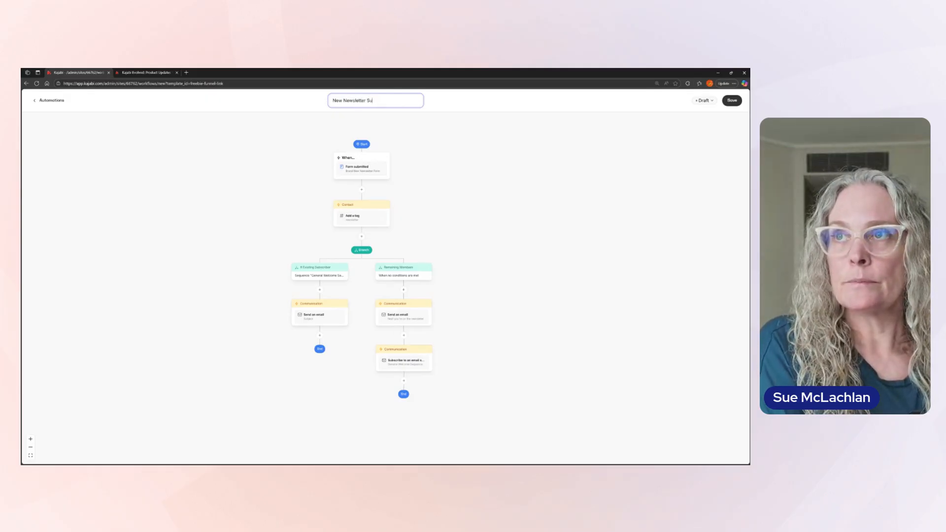
text(ubscriber)
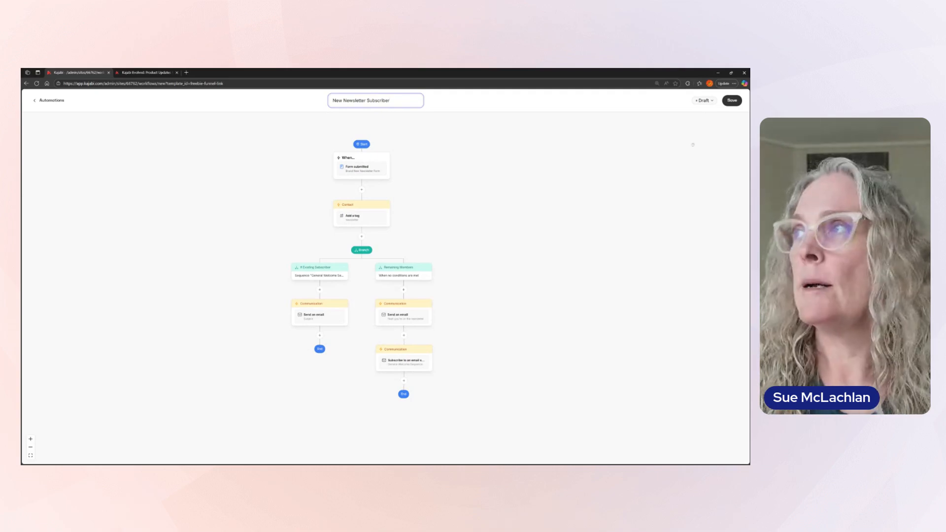
click(740, 103)
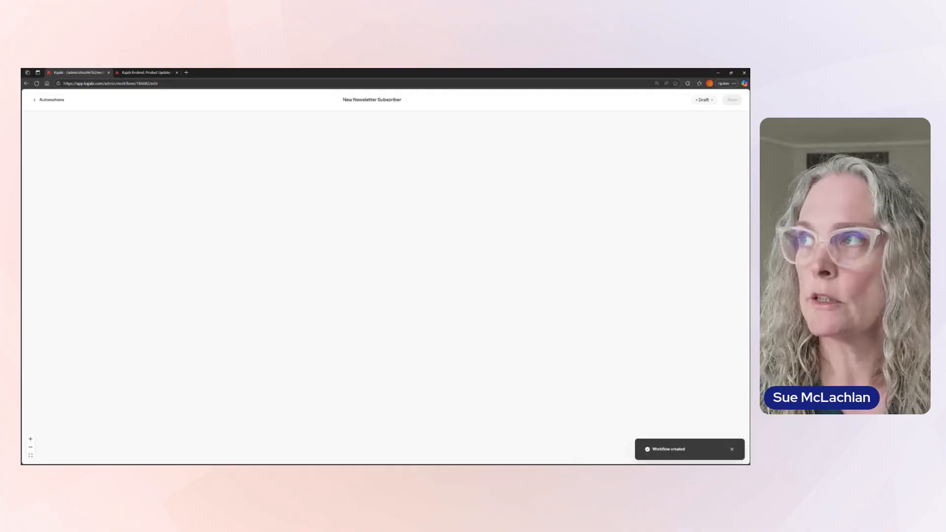
Set the automation's status to Published, save it and return to the automations list.
click(706, 100)
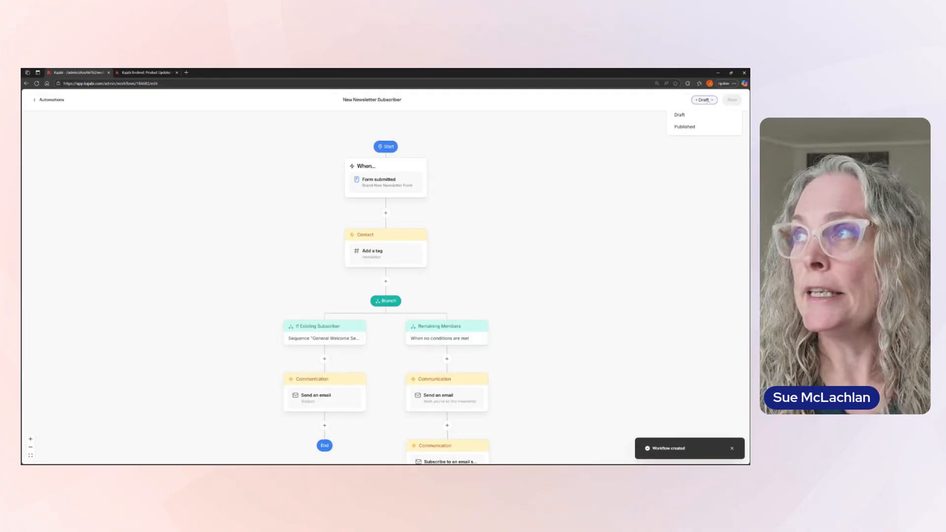
click(692, 128)
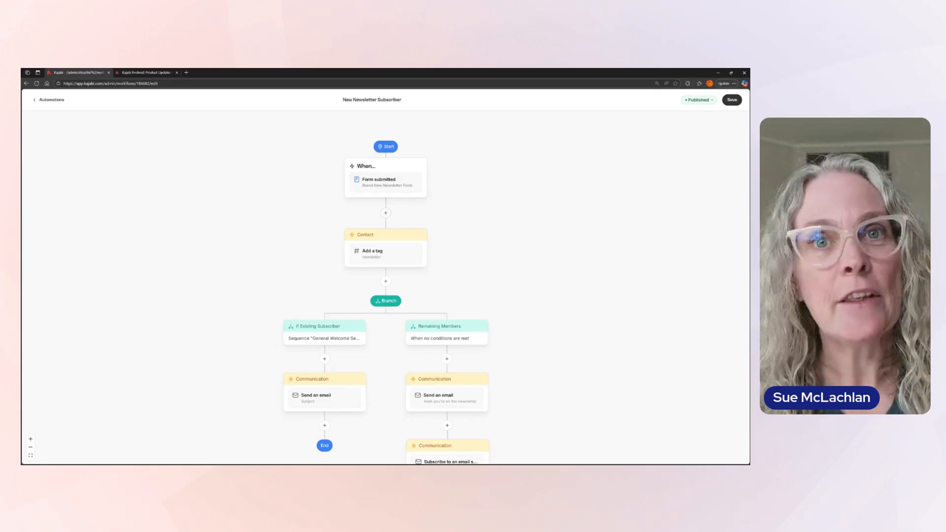
scroll(431, 397, down, 3)
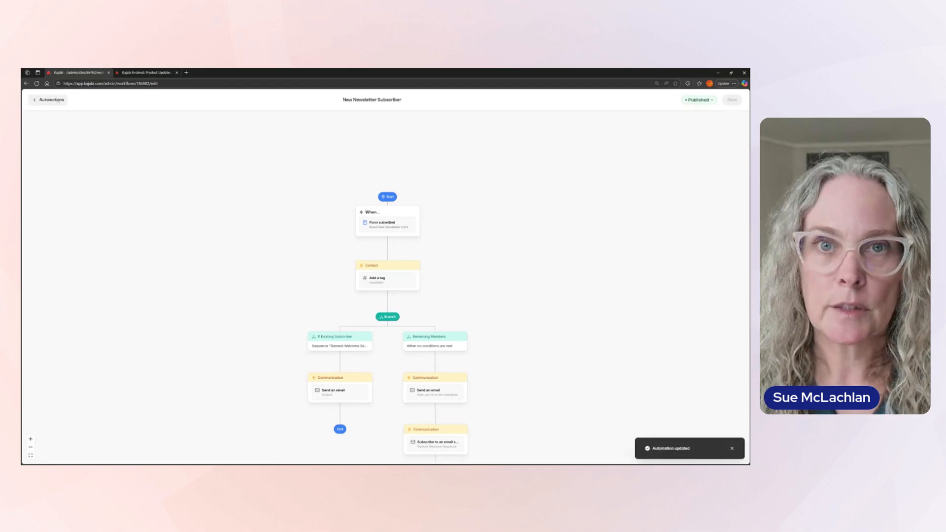
click(54, 100)
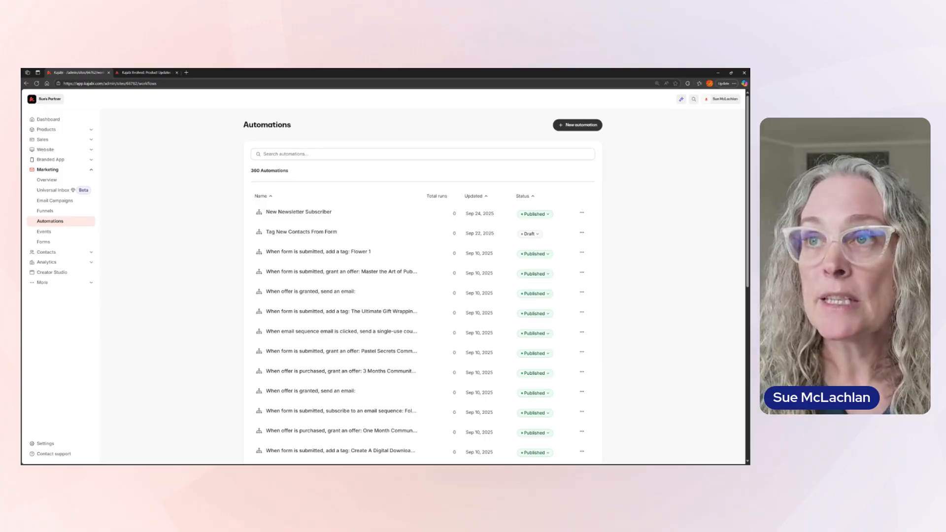
Open Brand New Newsletter Form and inspect its linked automation "When form is submitted, send an email".
click(296, 154)
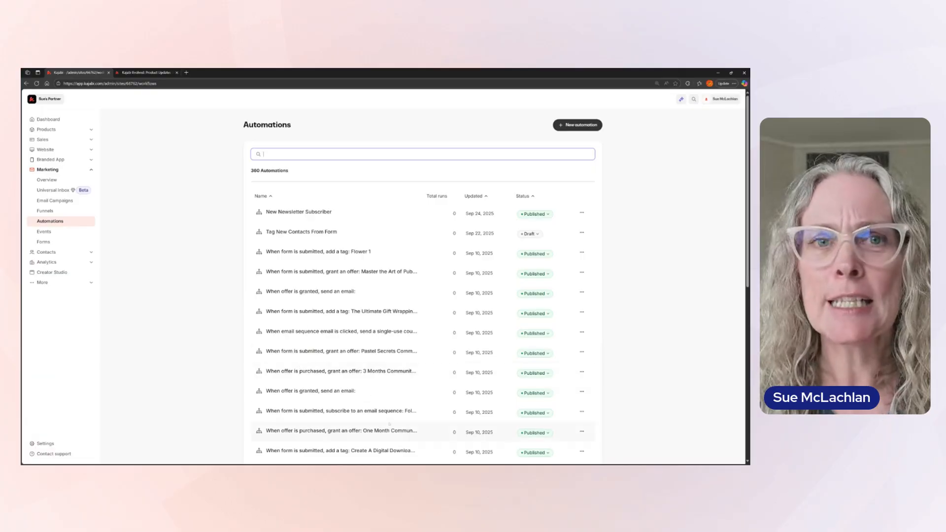
click(53, 242)
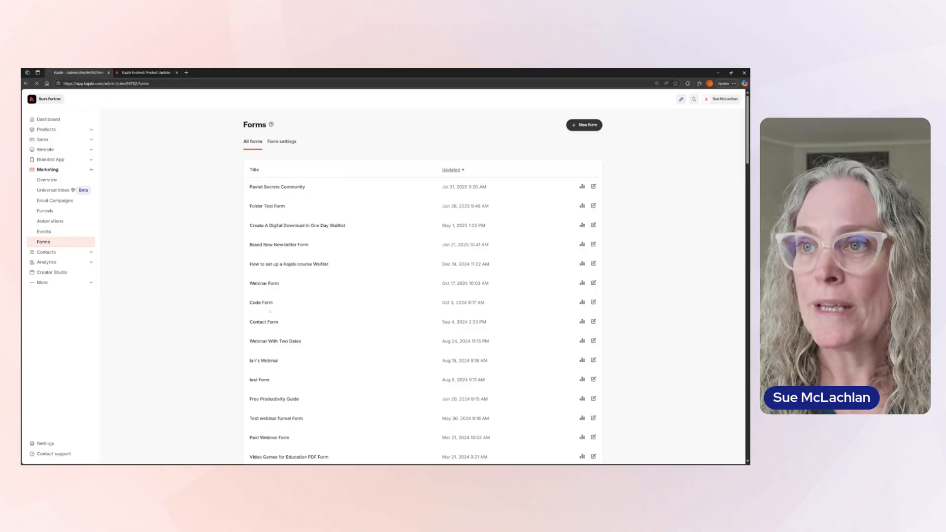
click(282, 248)
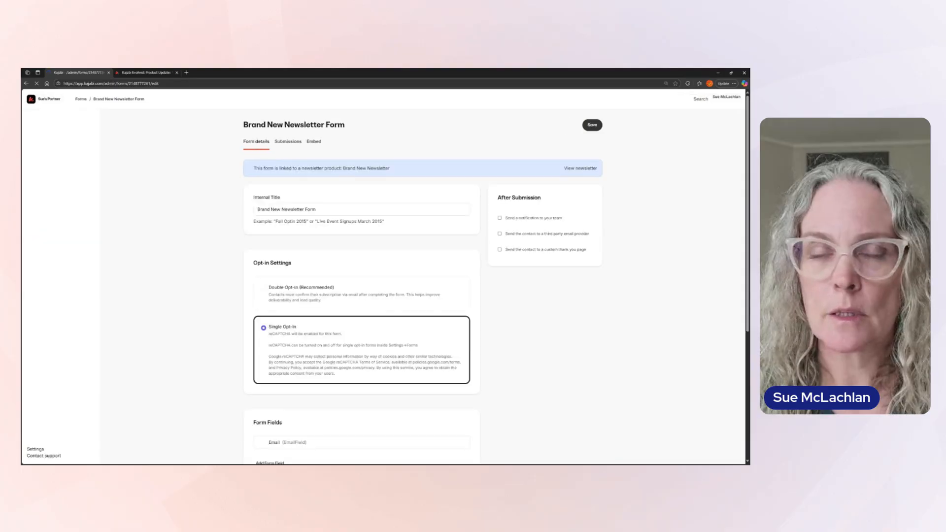
scroll(187, 377, down, 4)
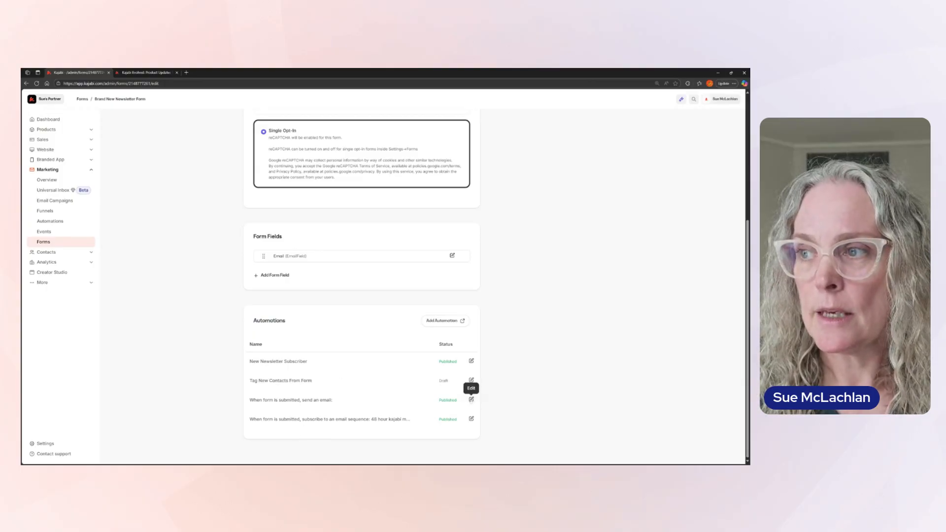
click(471, 399)
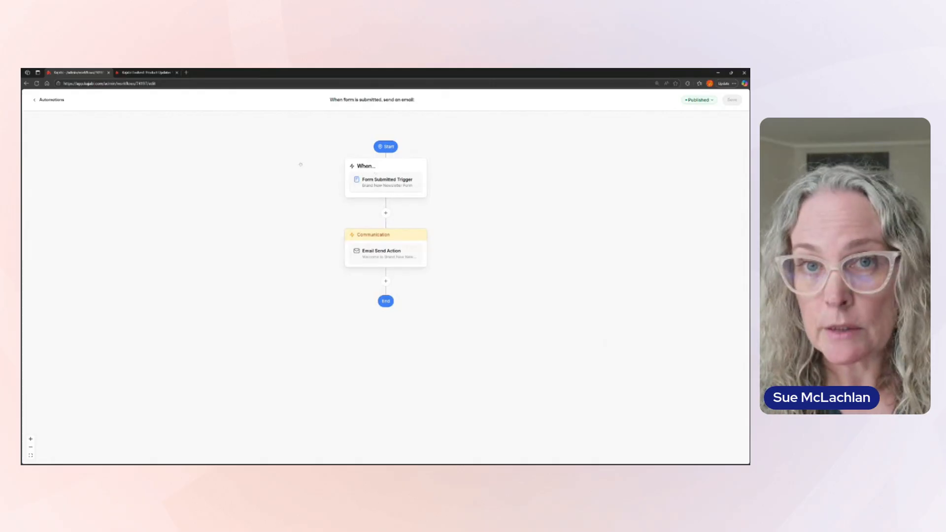
click(49, 99)
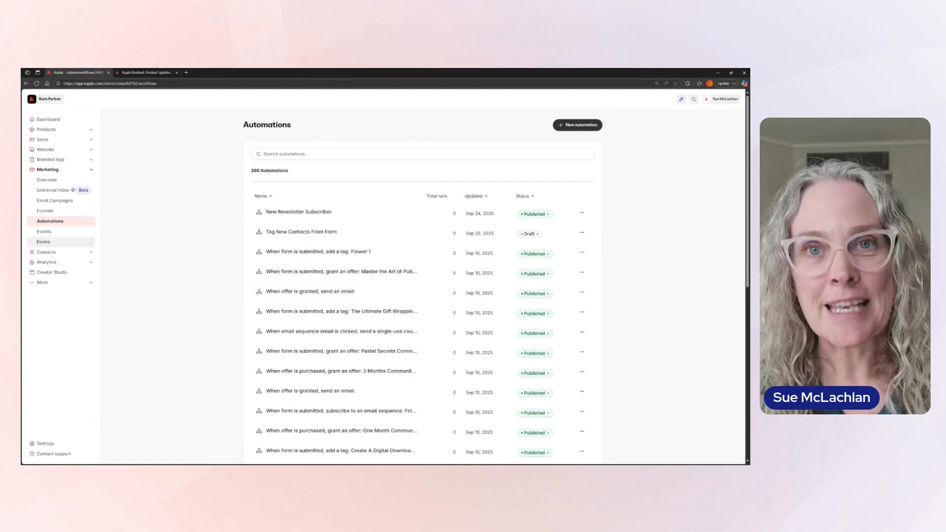
Start a new automation from Brand New Newsletter Form's own settings and save its form-submitted trigger.
click(44, 242)
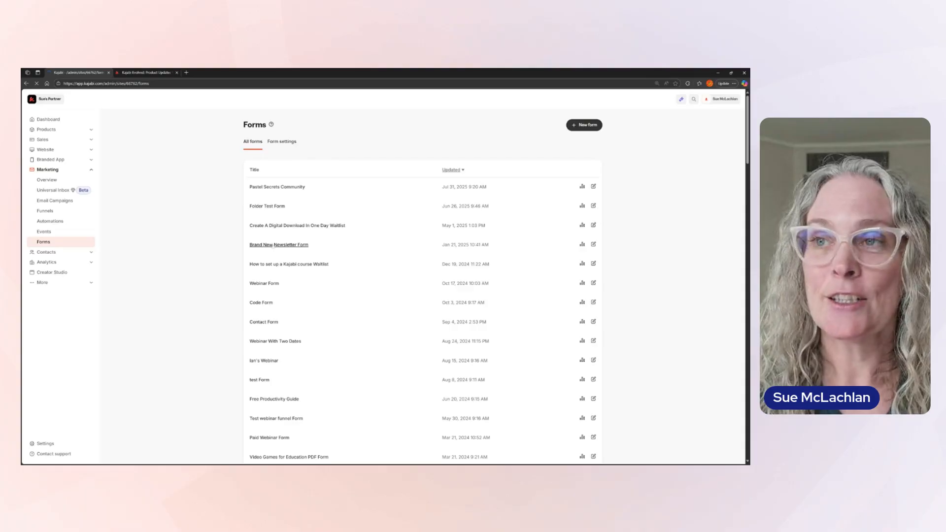
click(273, 245)
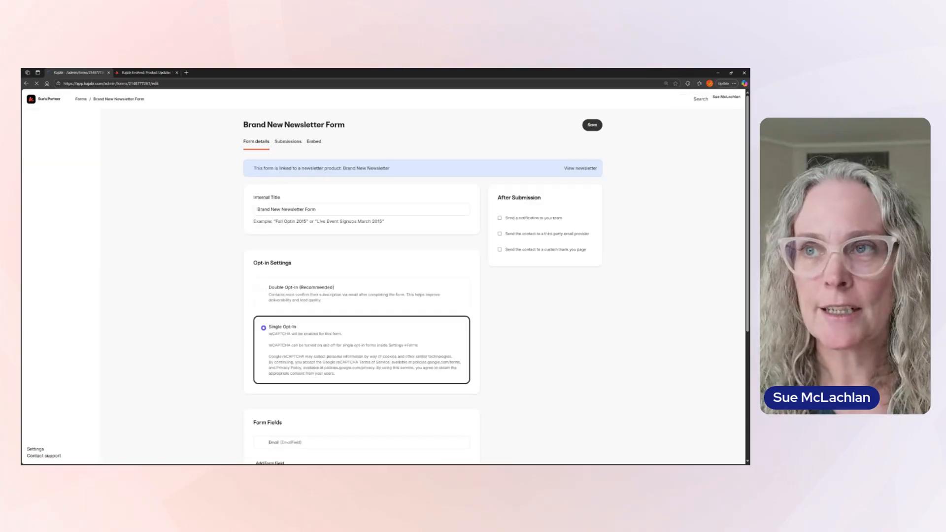
scroll(333, 340, down, 2)
scroll(333, 339, down, 3)
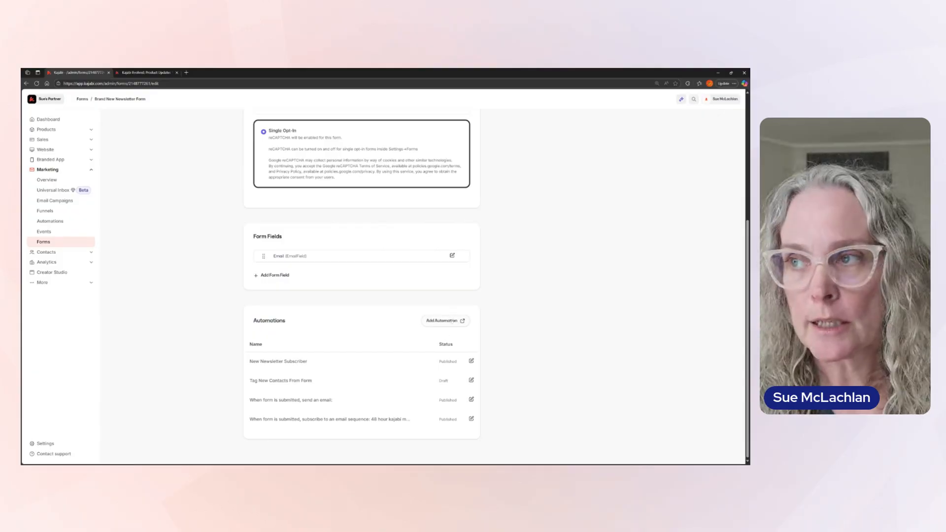
click(452, 321)
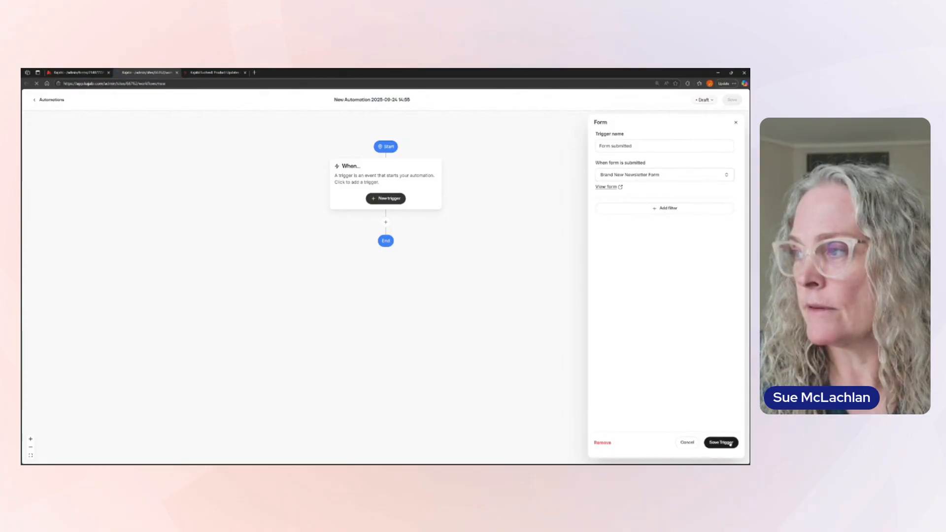
Add a Post in channel action after the form-submitted trigger, with the channel set to VIP's (Premium Community).
click(373, 211)
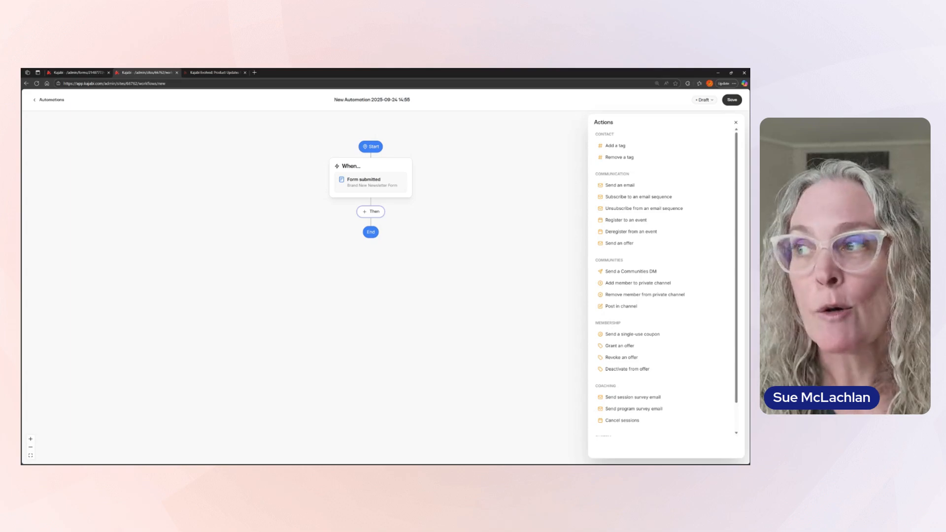
click(632, 307)
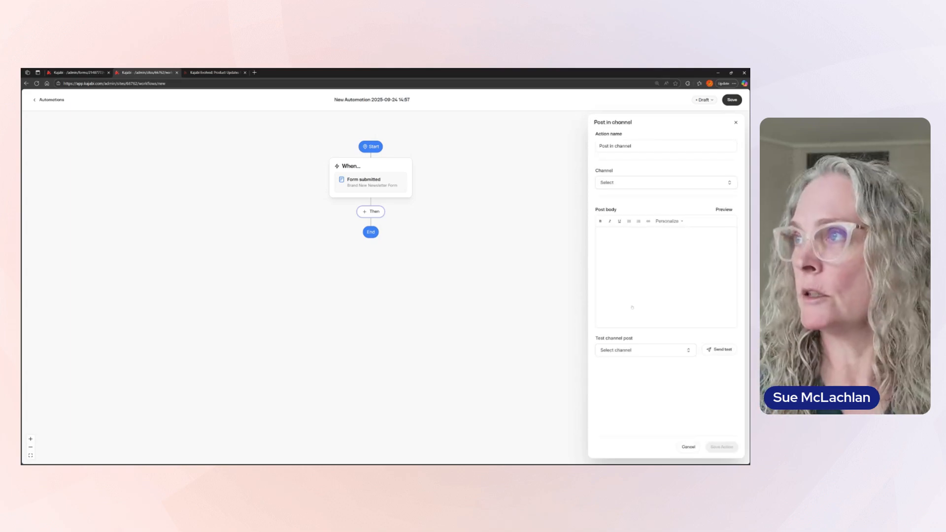
click(643, 186)
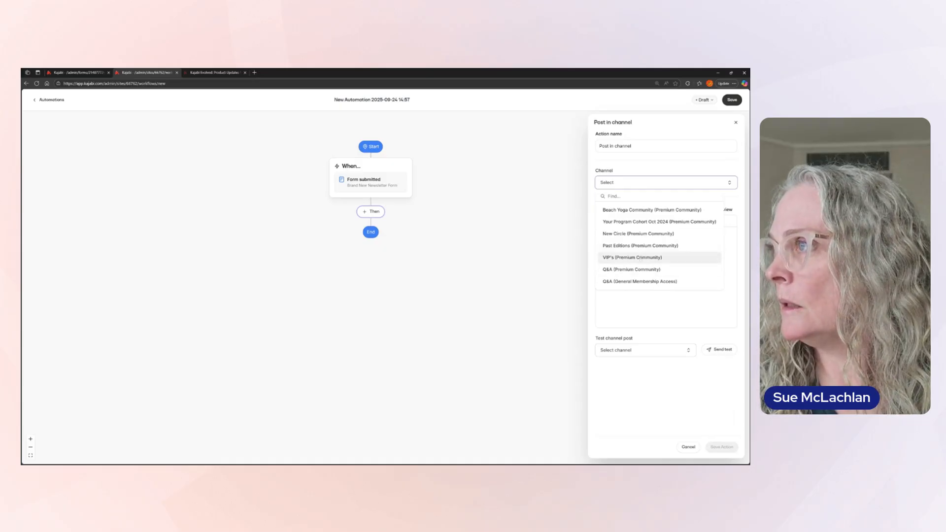
click(640, 257)
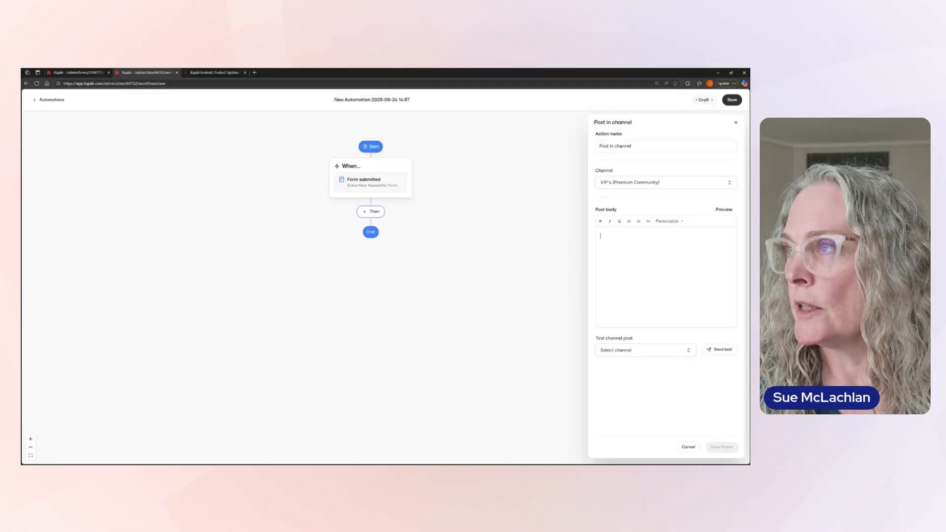
Write the post body "Hey {{first_name}} welcome to the communty", inserting the first name as a personalization variable.
text(Hey)
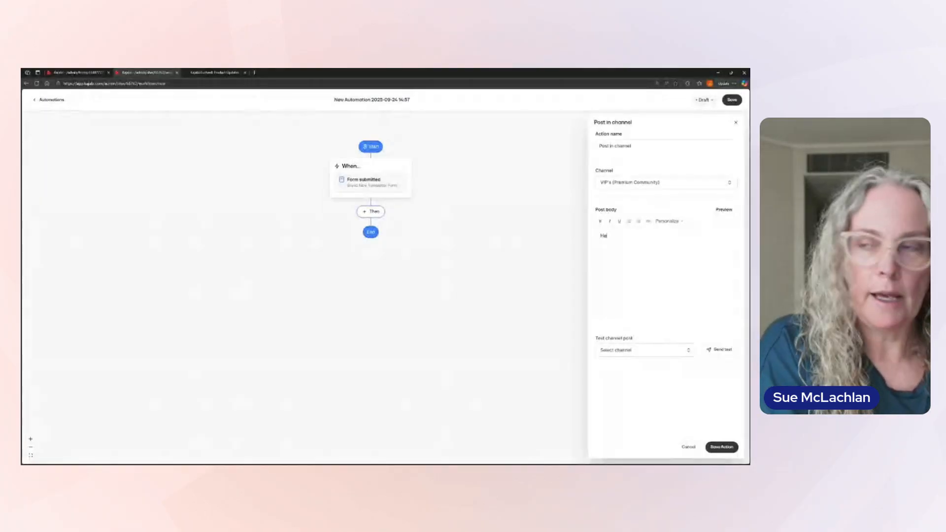
click(669, 222)
click(616, 233)
text(we)
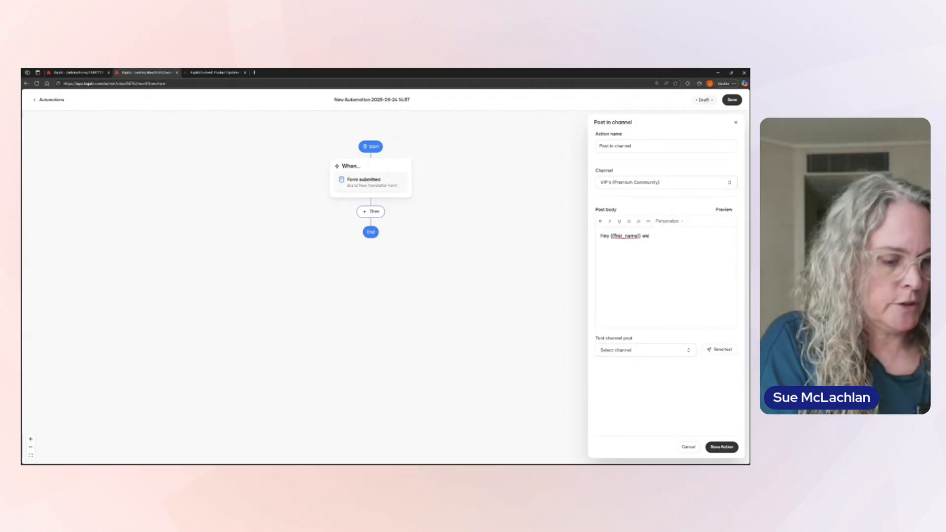
text(lcome to the community)
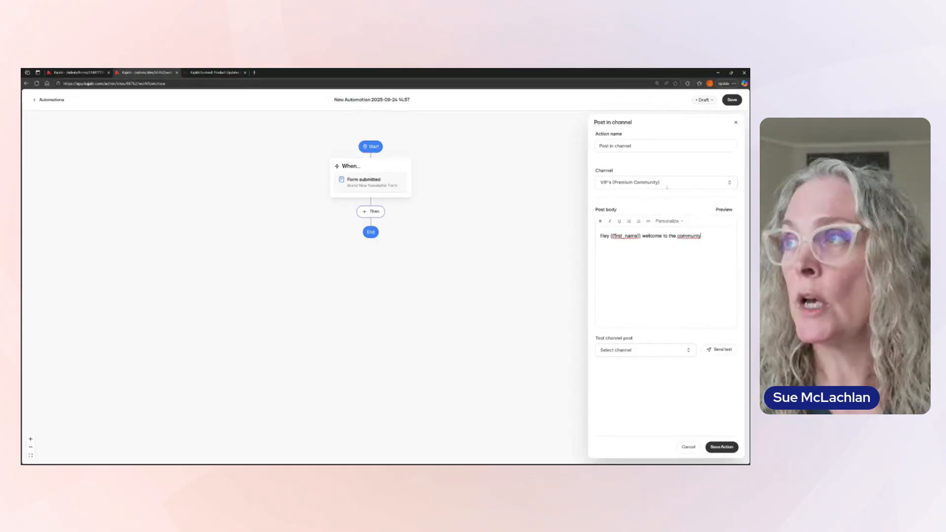
Check the channels offered for a test post and close the channel post action without saving it.
click(650, 352)
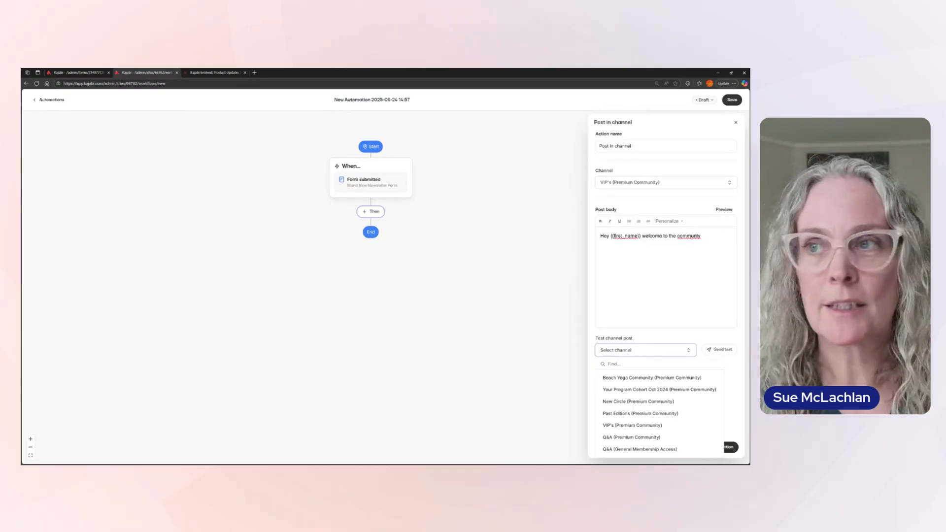
click(658, 333)
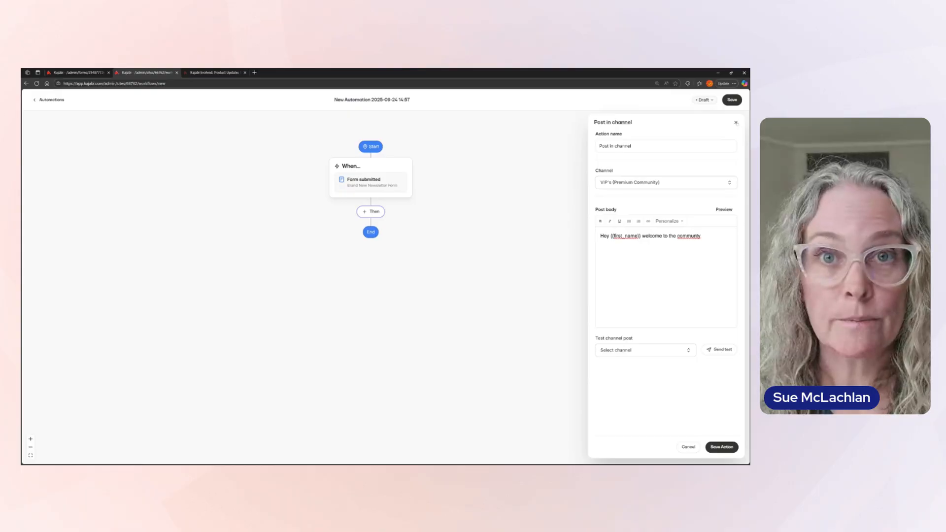
click(735, 123)
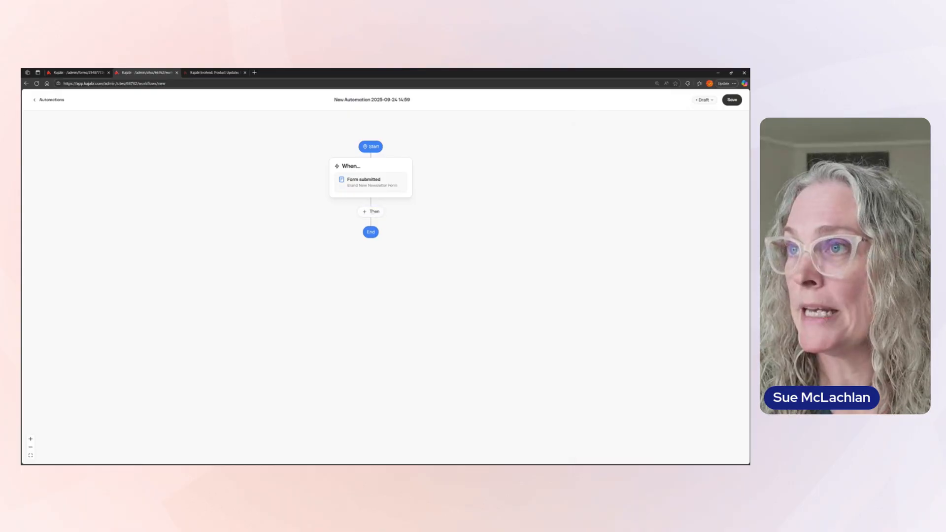
Add and save an Add a tag action with the All Emails tag after the form-submitted trigger.
click(371, 211)
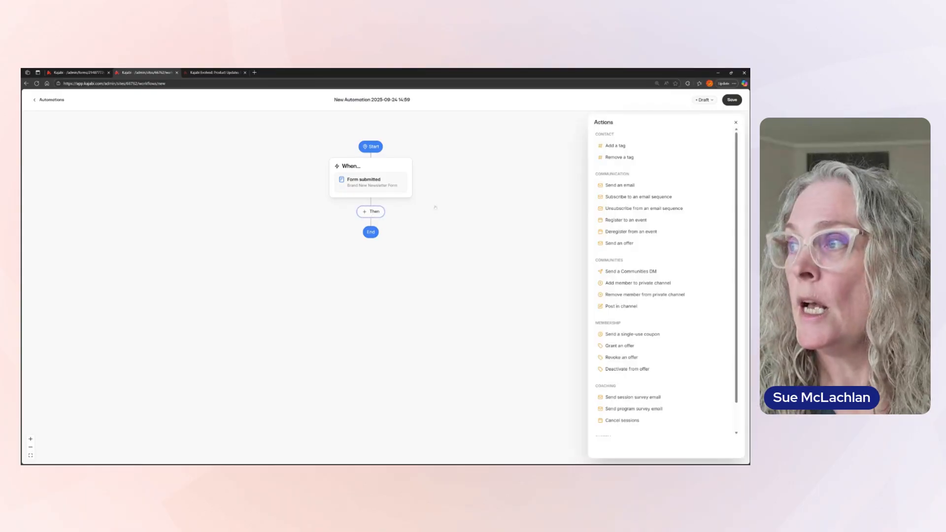
scroll(657, 358, down, 1)
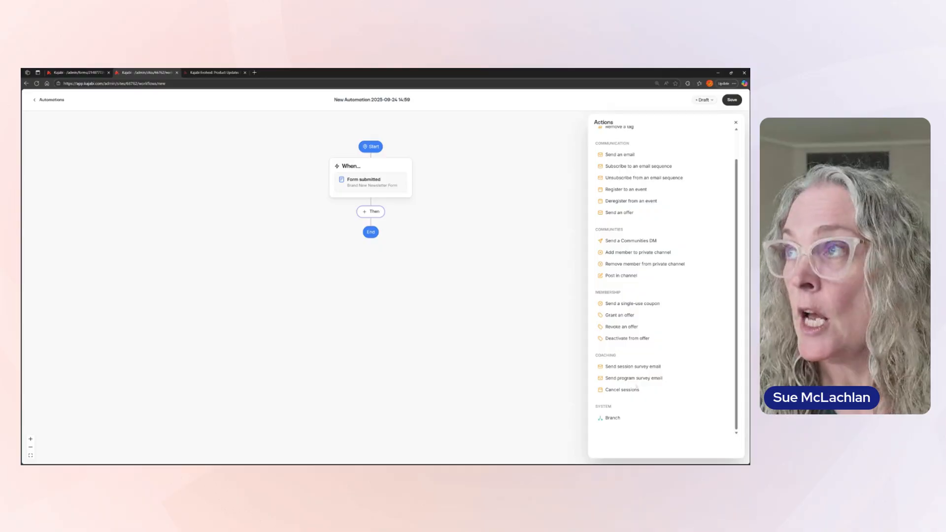
scroll(640, 303, up, 1)
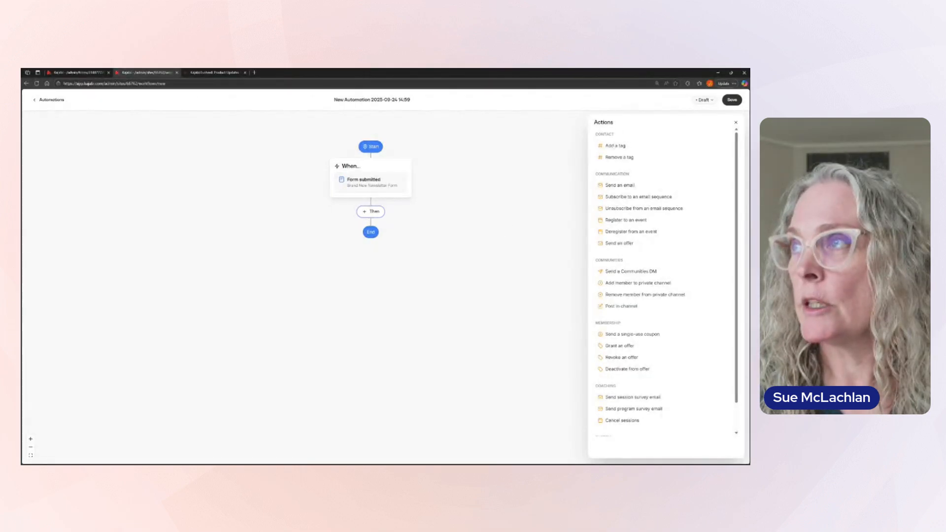
click(665, 146)
click(647, 175)
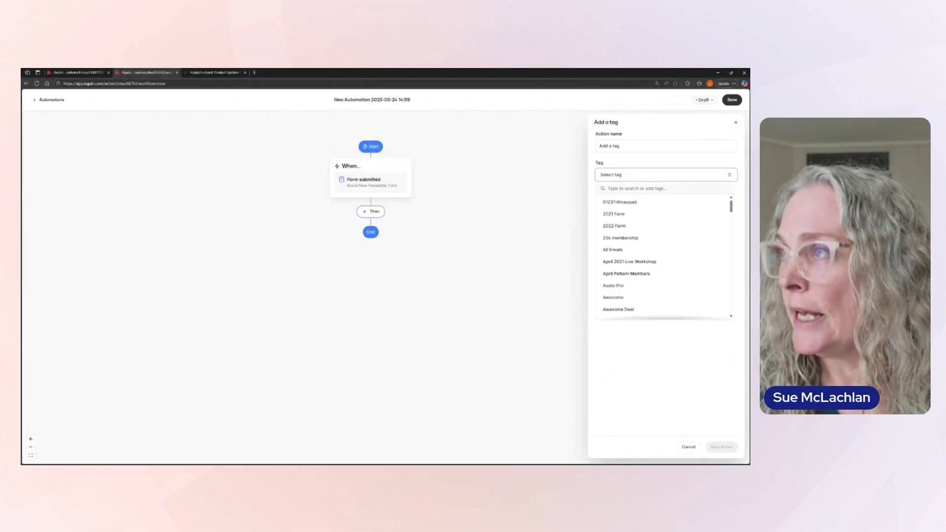
click(617, 250)
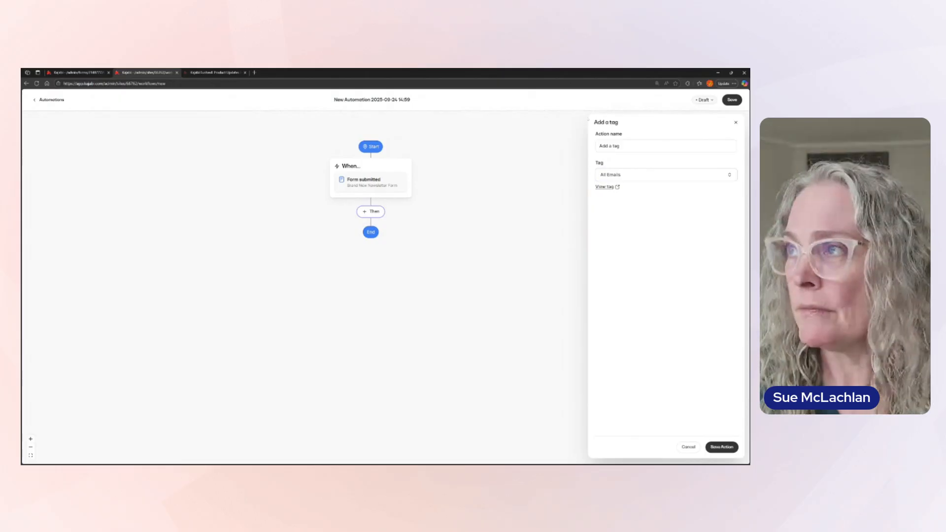
click(722, 447)
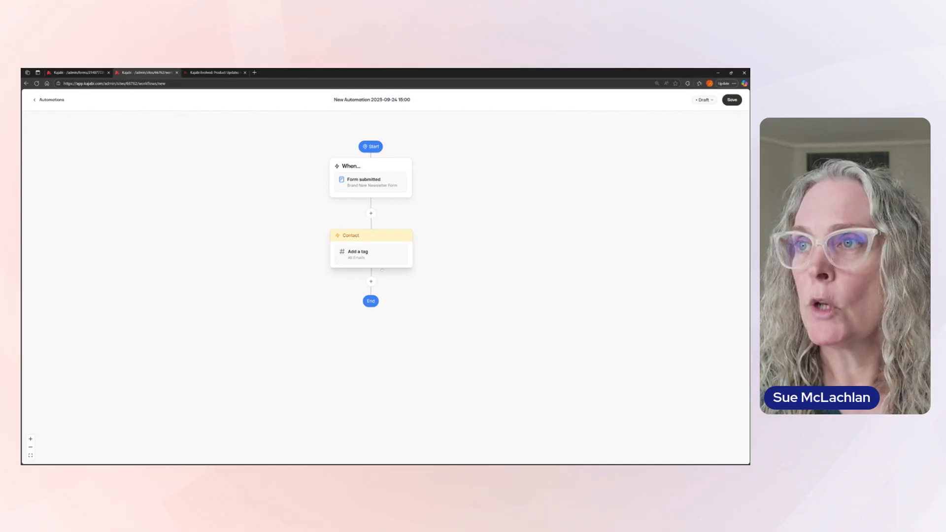
Add an "Is subscribed" filter with the value Yes to the form-submitted trigger and apply it.
click(374, 255)
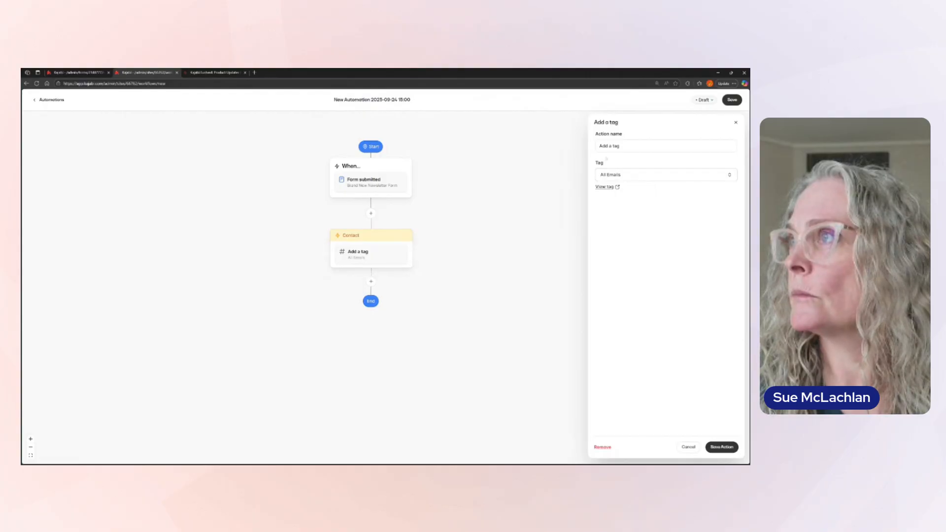
click(380, 183)
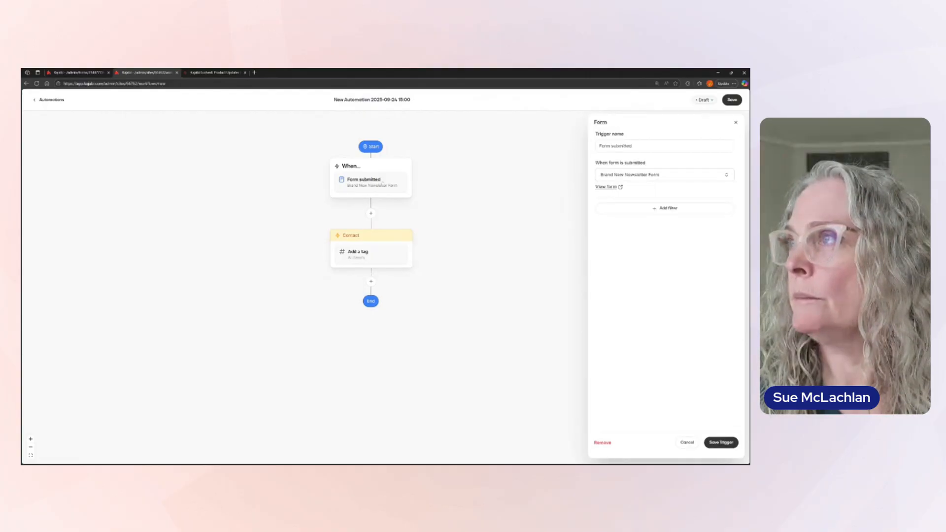
click(650, 208)
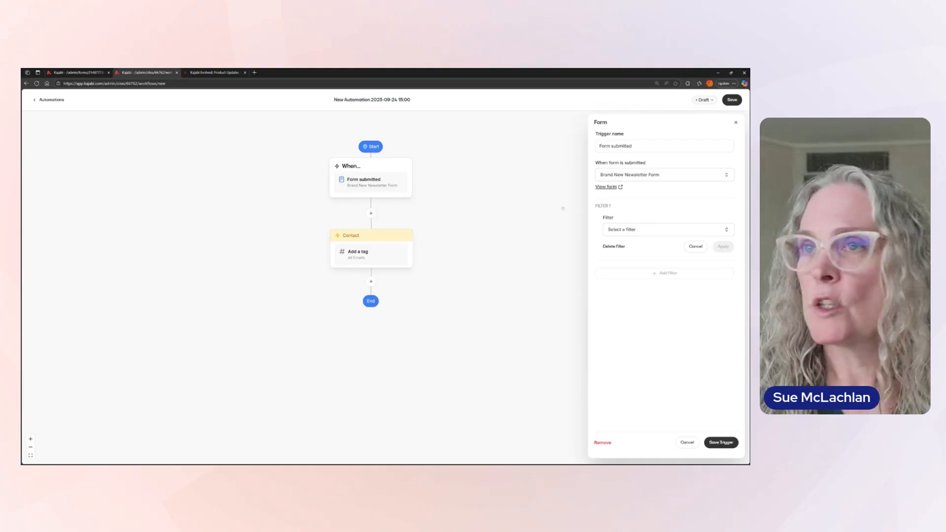
click(642, 233)
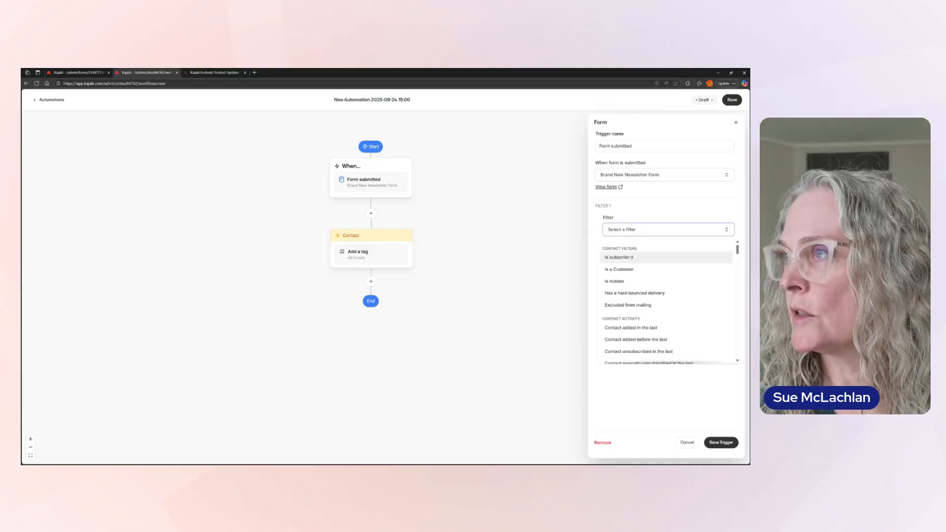
click(628, 257)
click(653, 245)
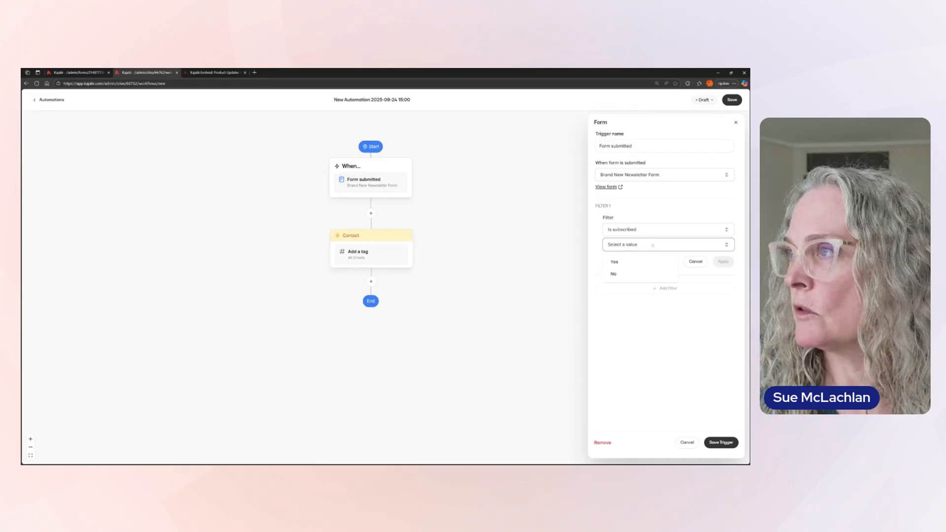
click(624, 261)
click(724, 262)
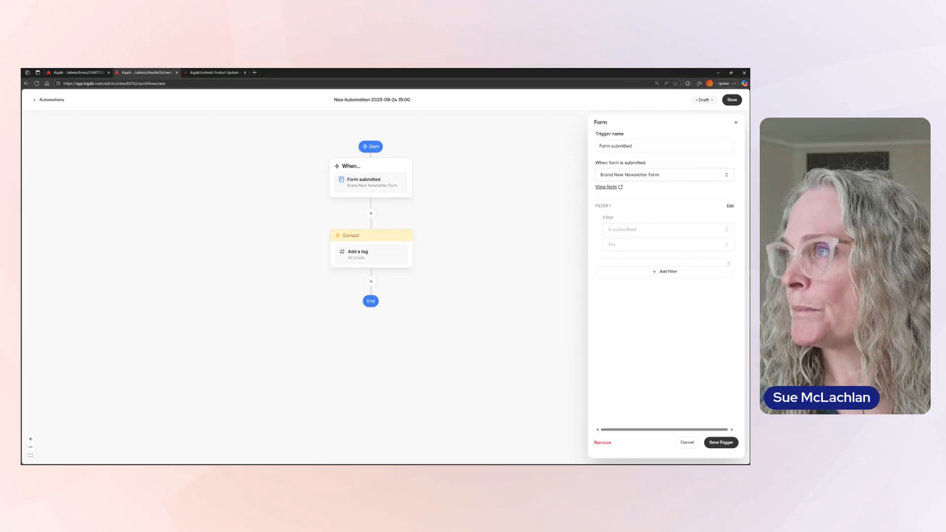
Add a second trigger filter "Does not have offer(s)" for Pastel Secrets Community and apply it.
click(668, 271)
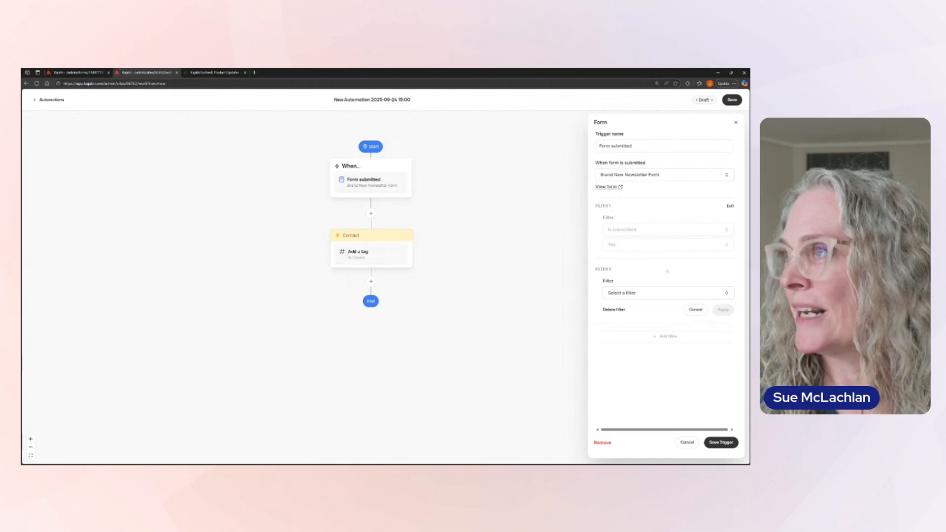
click(646, 293)
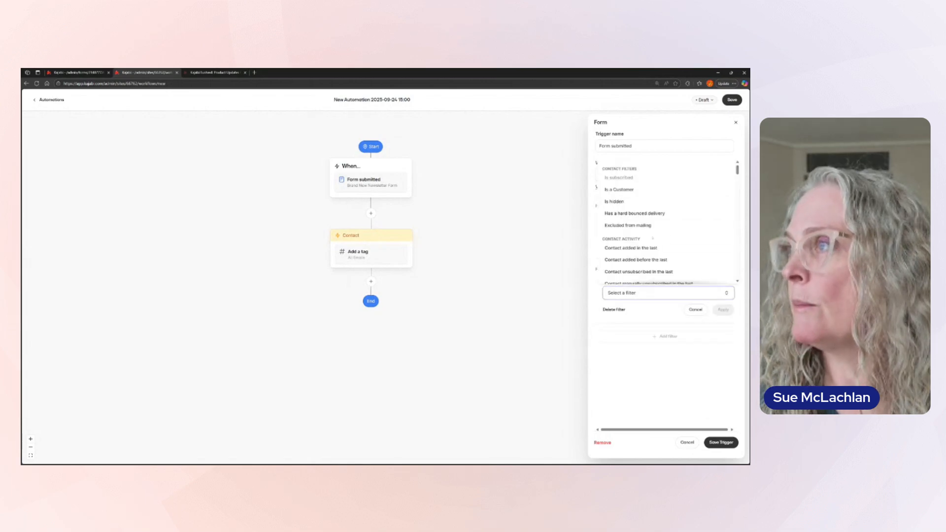
scroll(651, 236, down, 3)
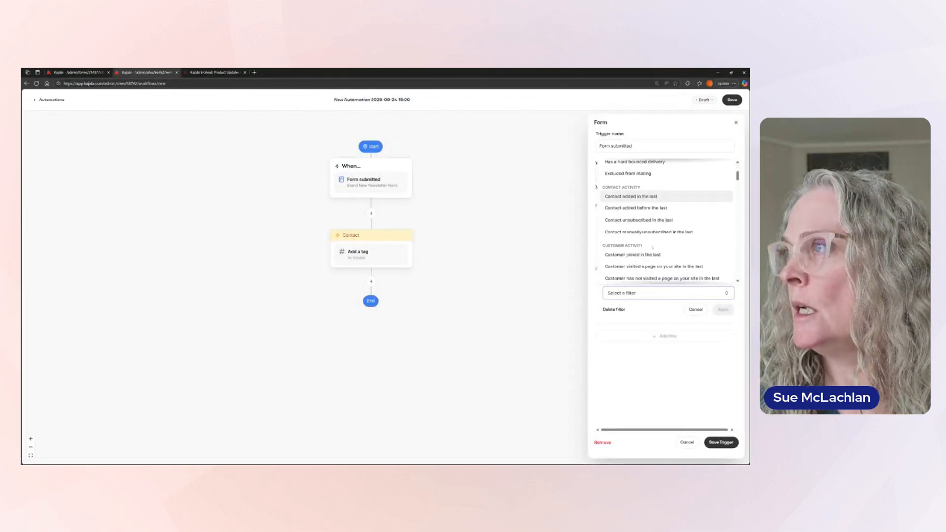
scroll(652, 246, down, 5)
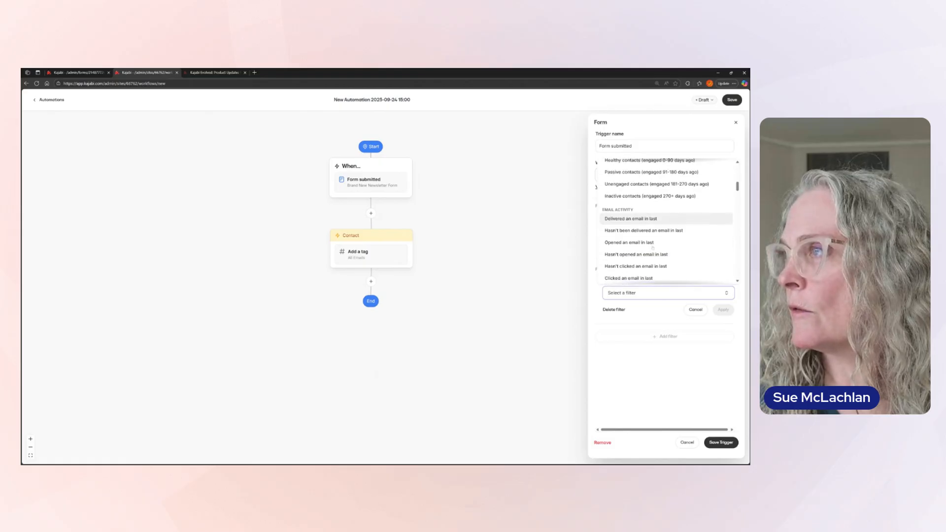
scroll(653, 248, down, 2)
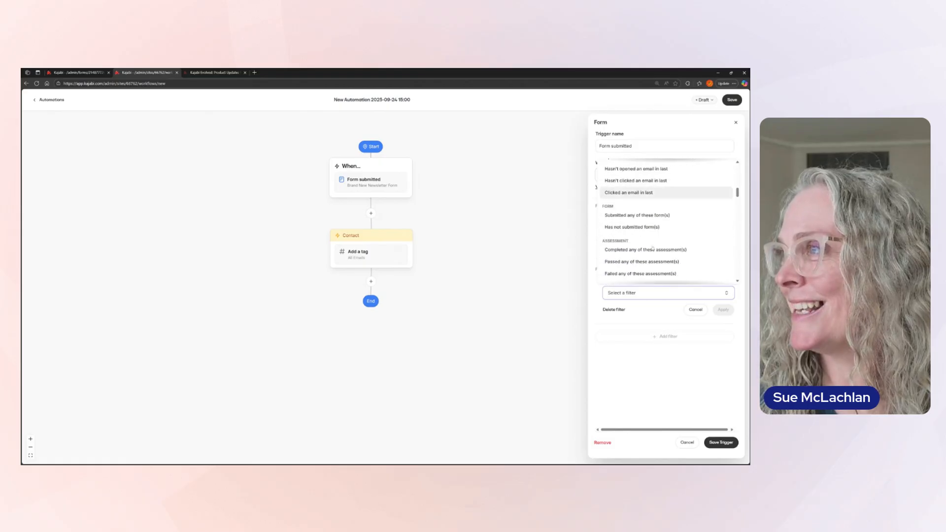
scroll(653, 247, down, 3)
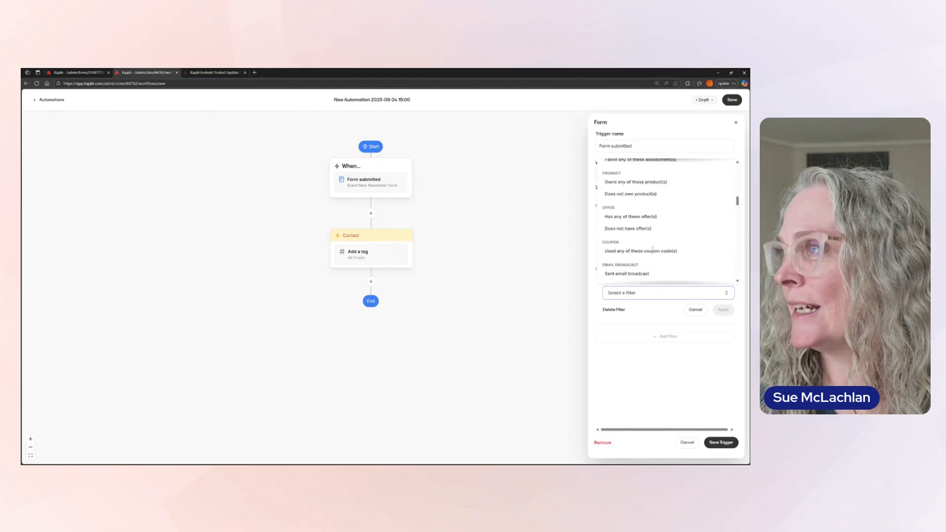
click(628, 229)
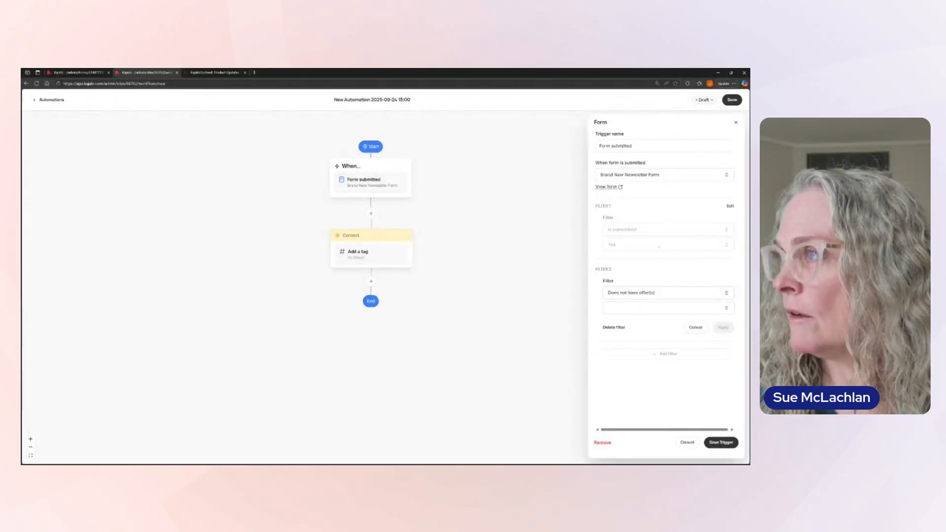
click(650, 309)
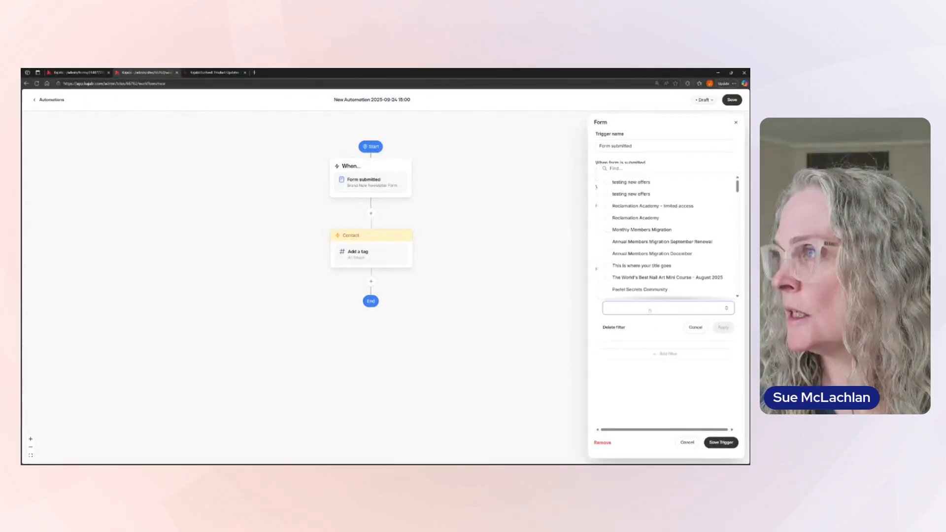
click(648, 290)
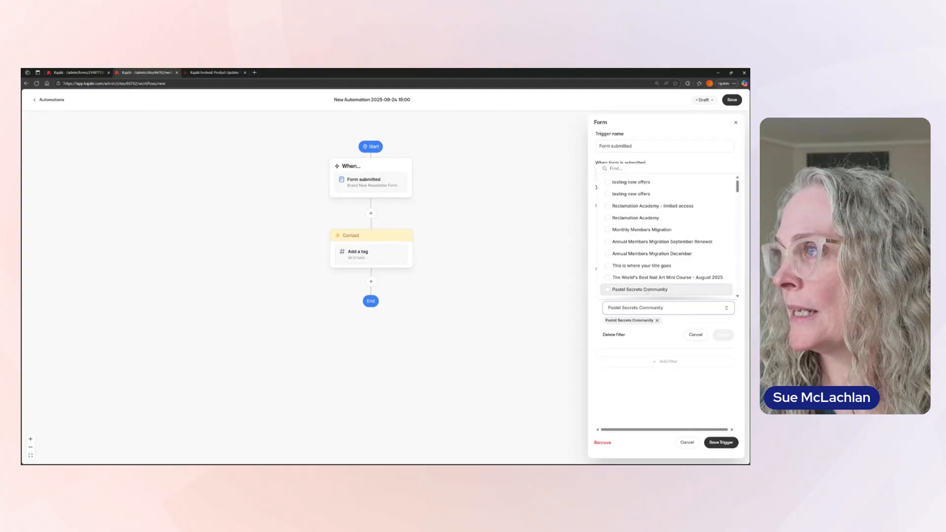
click(729, 335)
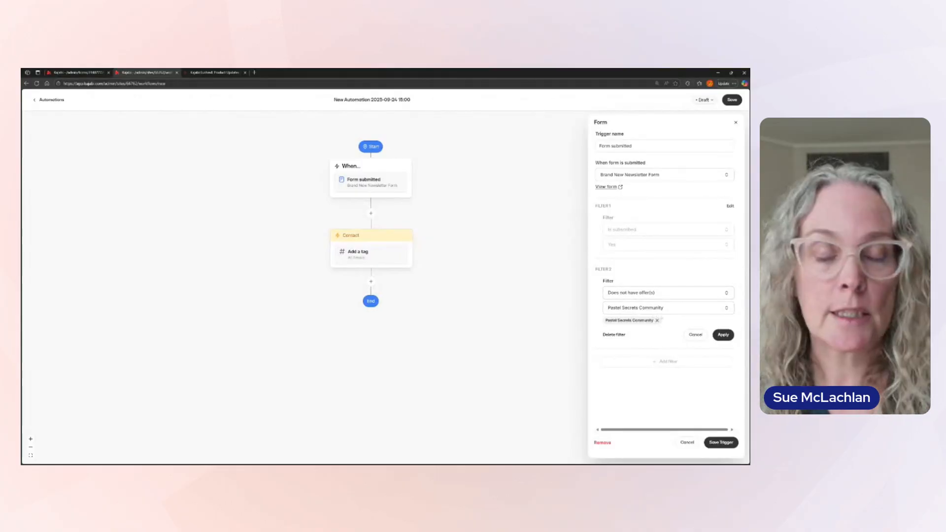
click(729, 338)
Save the filtered trigger and return from the draft automation to the automations list, confirming leaving the page.
click(727, 443)
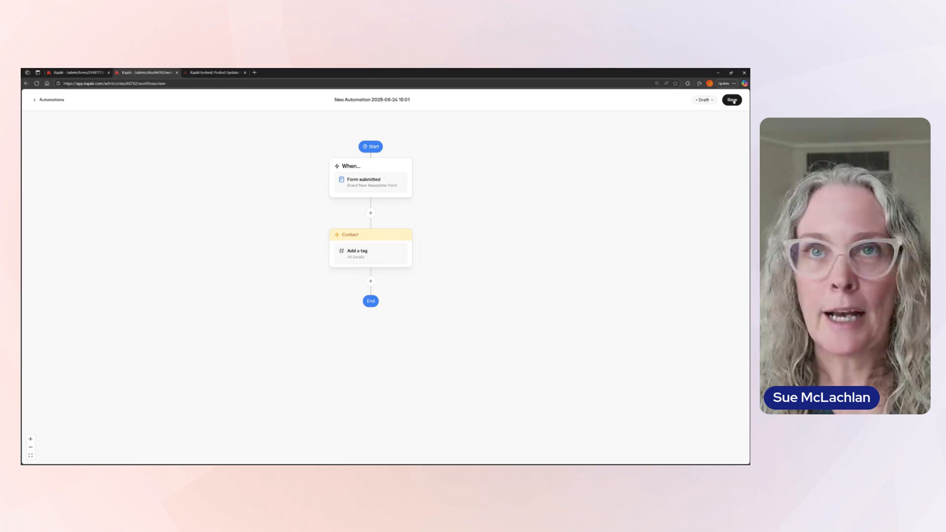
click(54, 100)
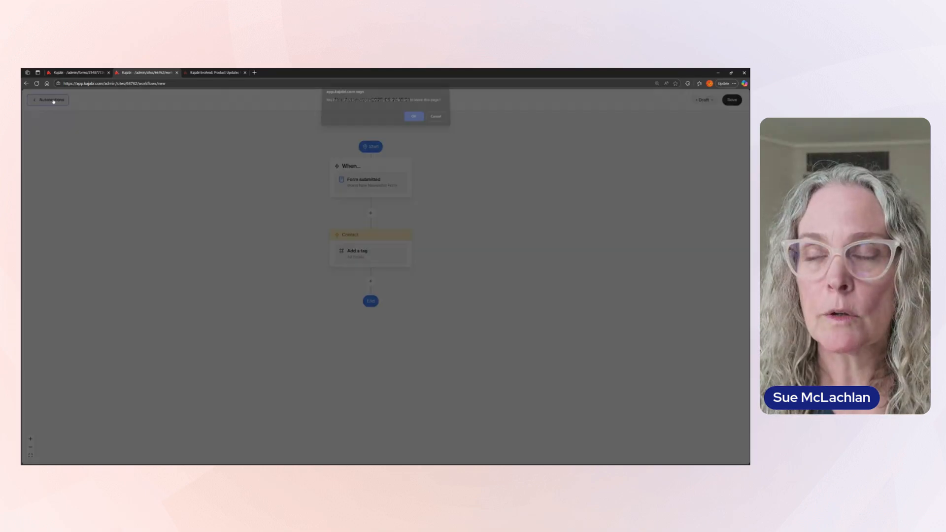
click(418, 120)
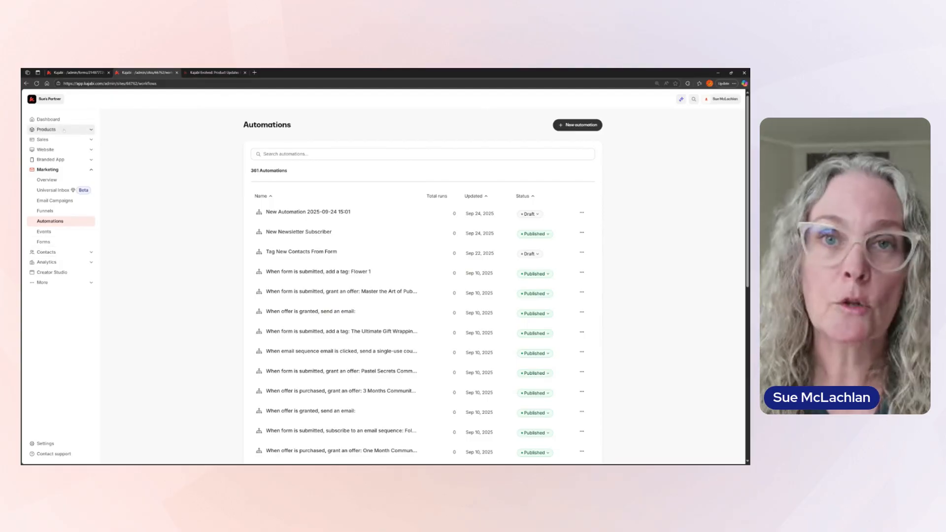
Create a new automation from scratch instead of using a blueprint.
click(579, 126)
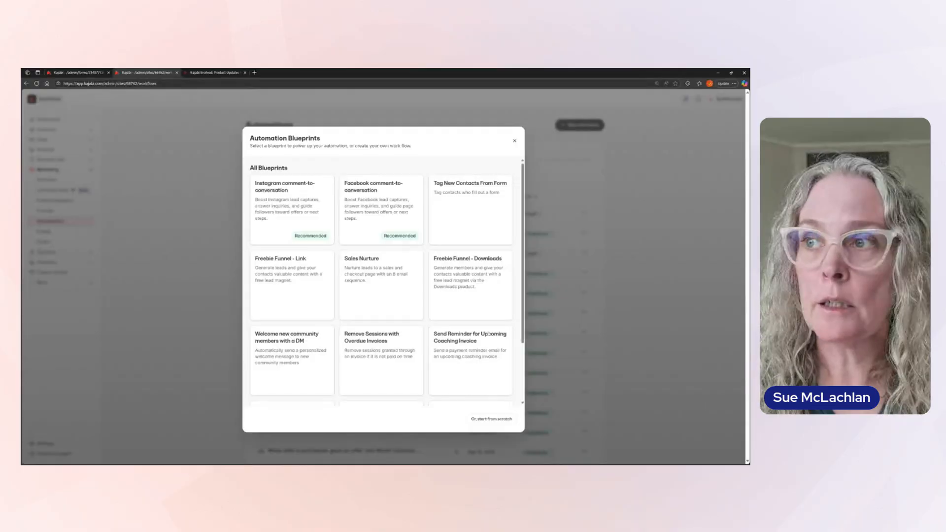
click(493, 419)
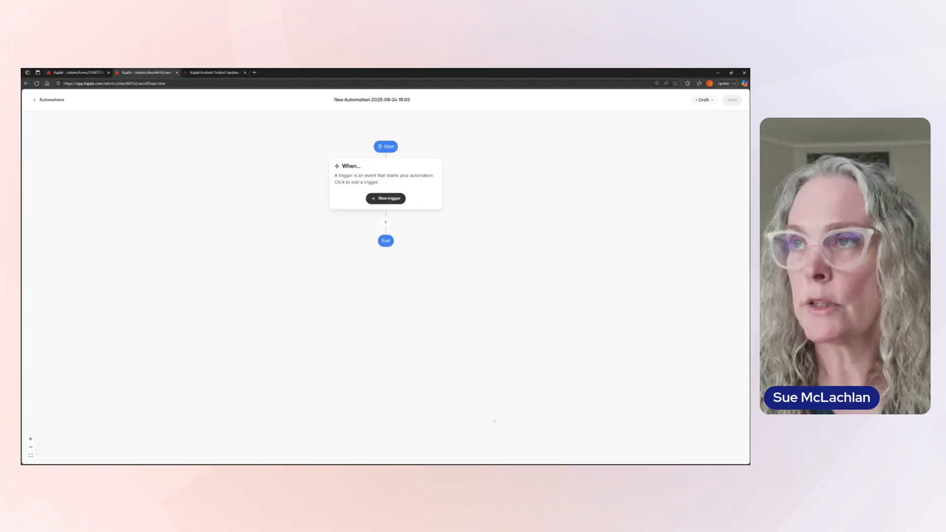
Add and save a Lesson trigger that starts the automation when the lesson The Why is completed.
click(394, 198)
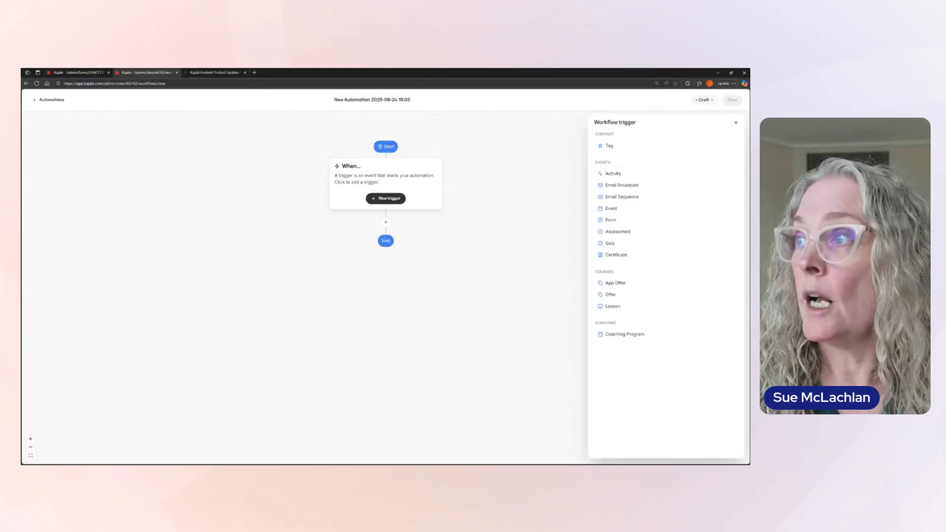
click(612, 306)
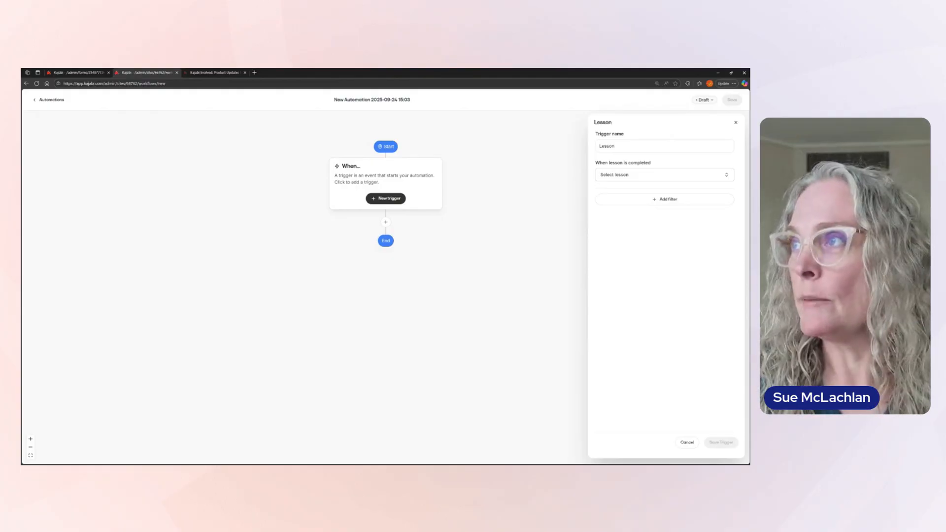
click(648, 176)
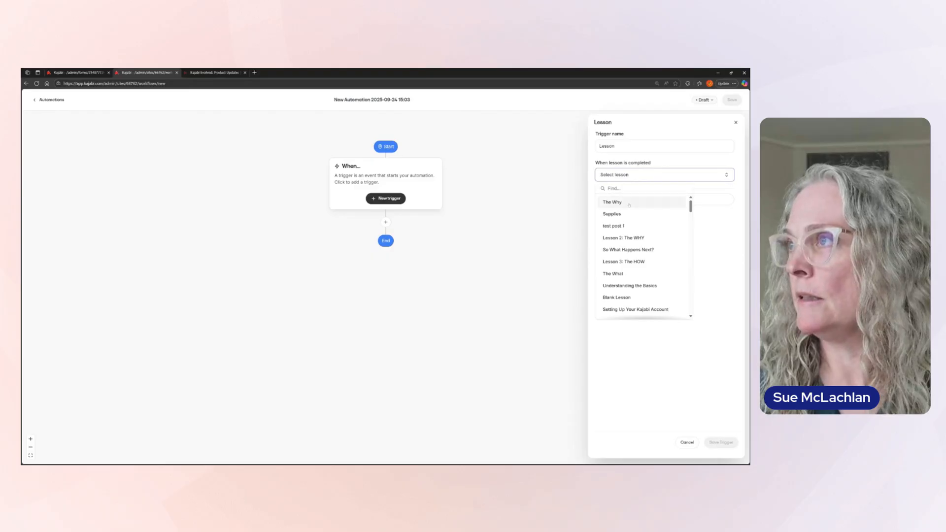
click(629, 203)
click(721, 443)
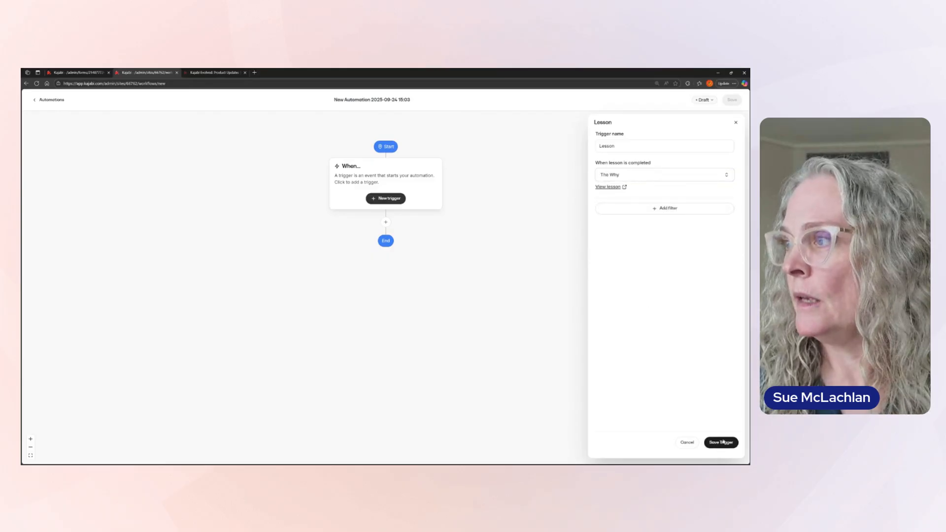
Remove the Lesson trigger from the automation and confirm its deletion.
click(375, 214)
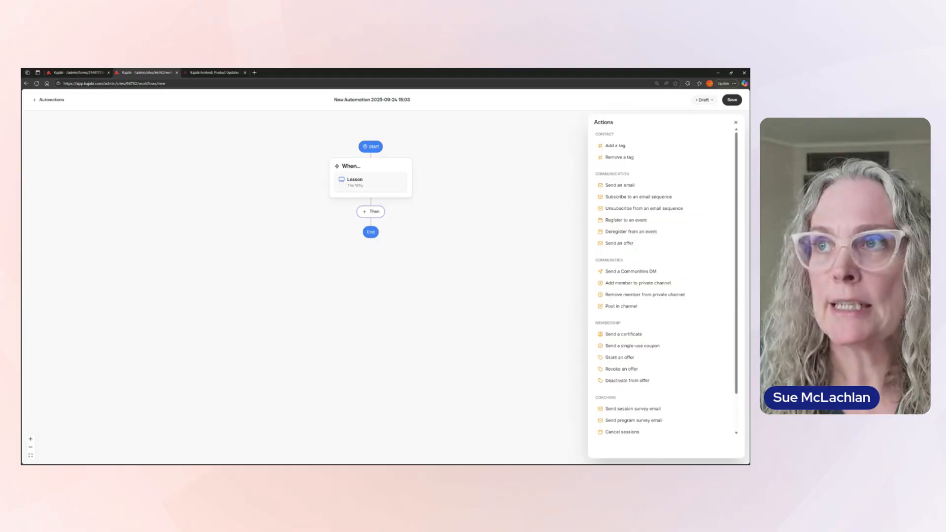
click(369, 185)
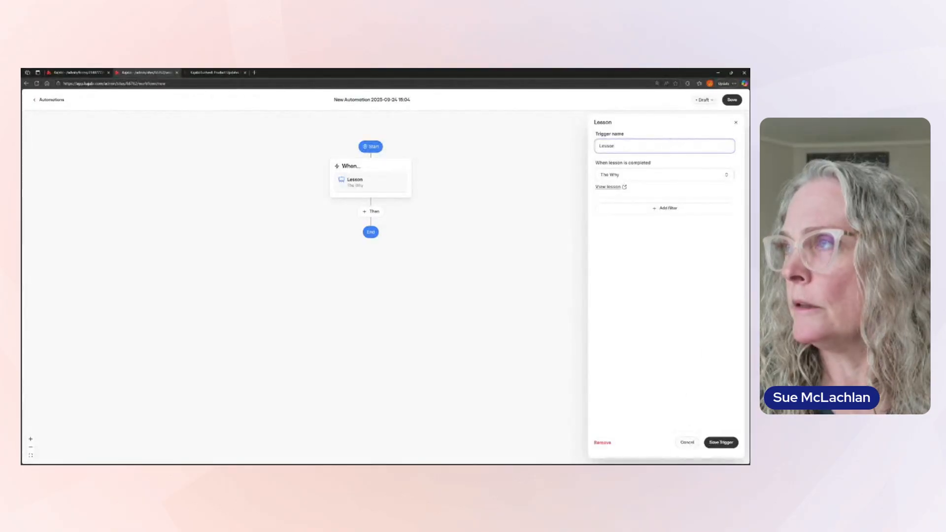
click(735, 122)
click(364, 184)
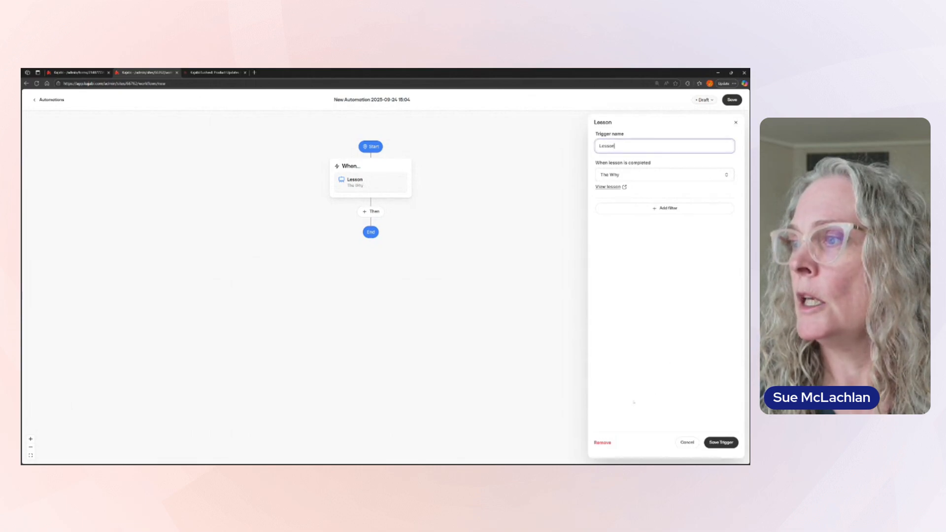
click(606, 442)
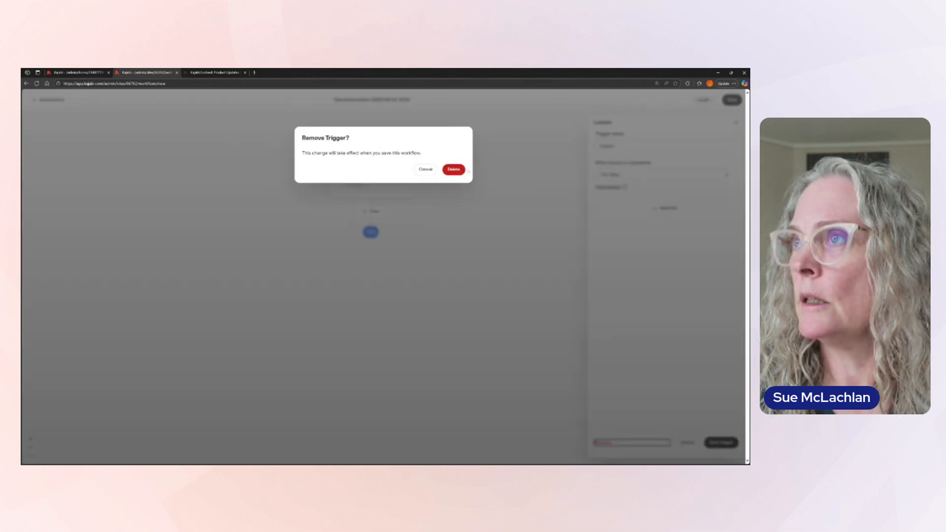
click(453, 170)
click(387, 199)
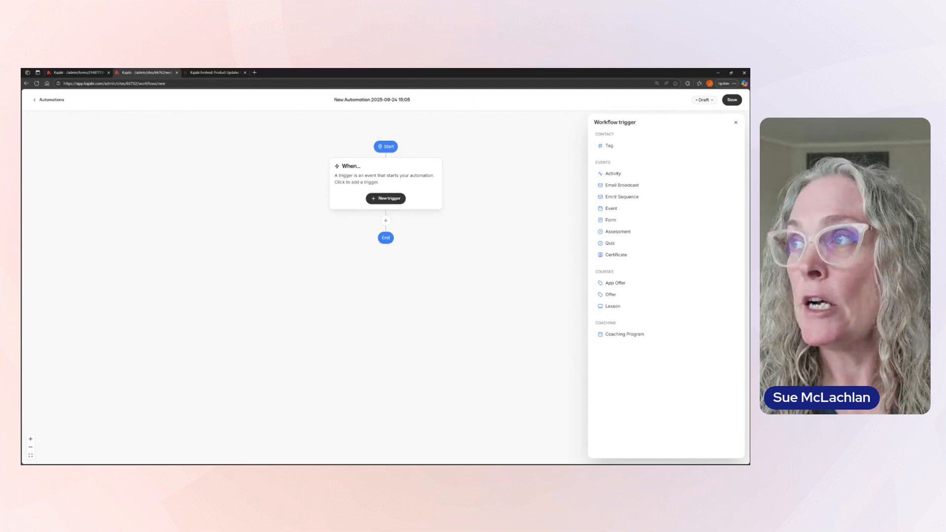
click(621, 185)
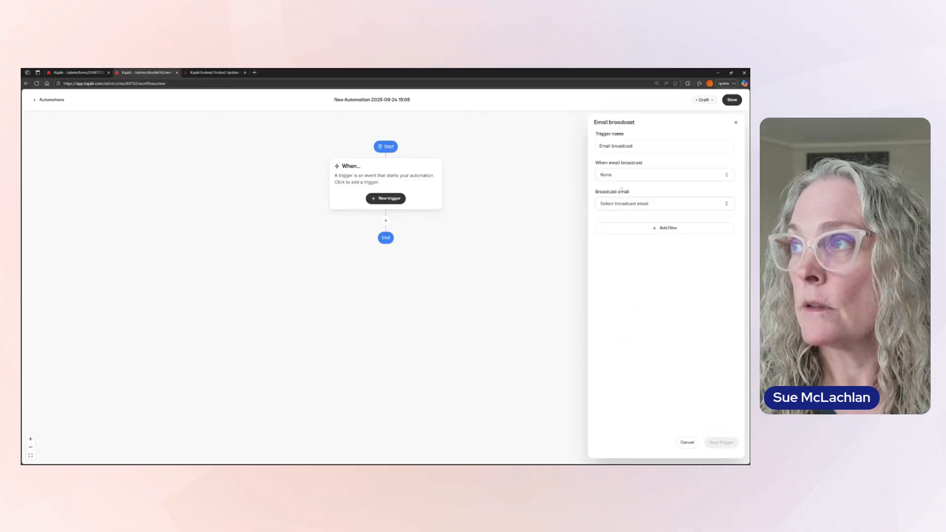
click(649, 176)
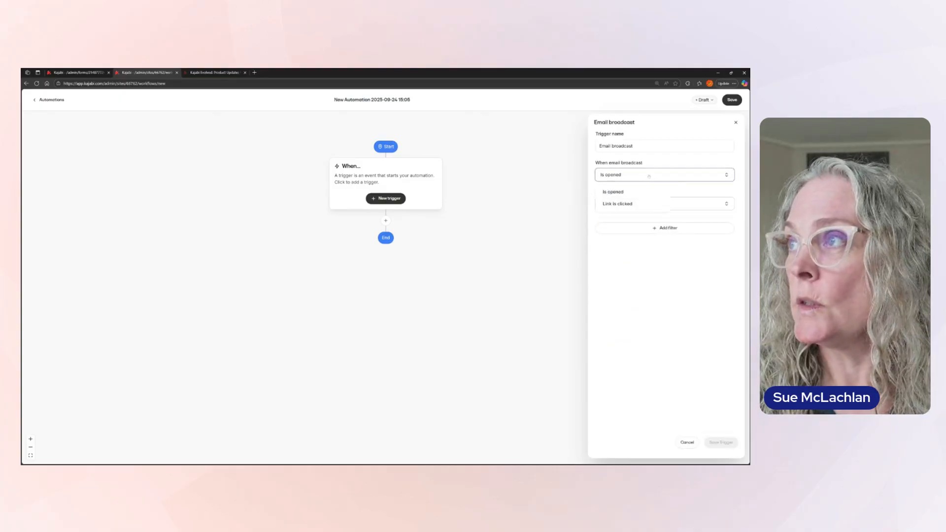
click(631, 203)
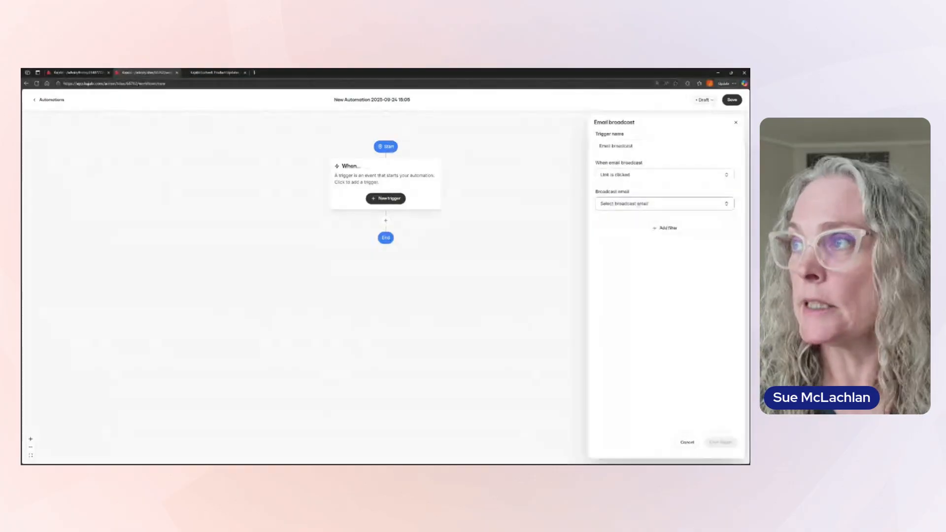
click(639, 204)
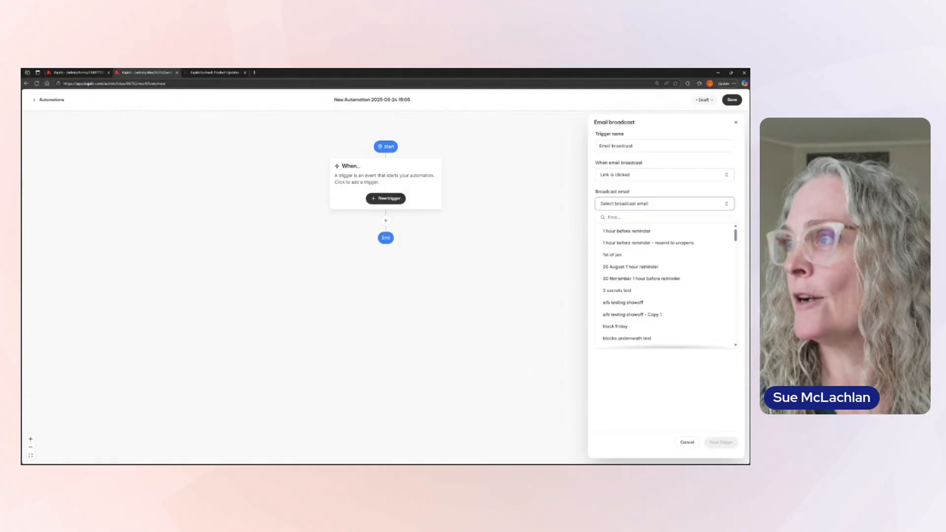
click(620, 292)
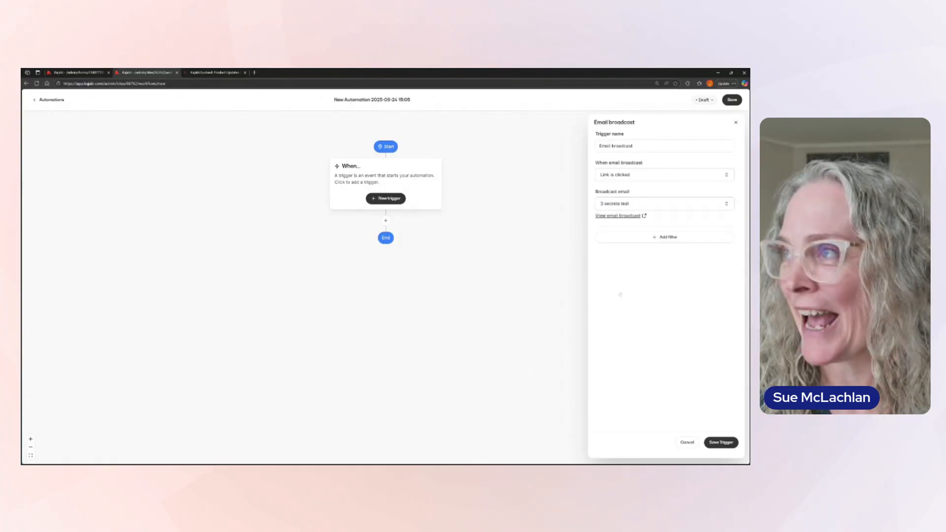
click(641, 240)
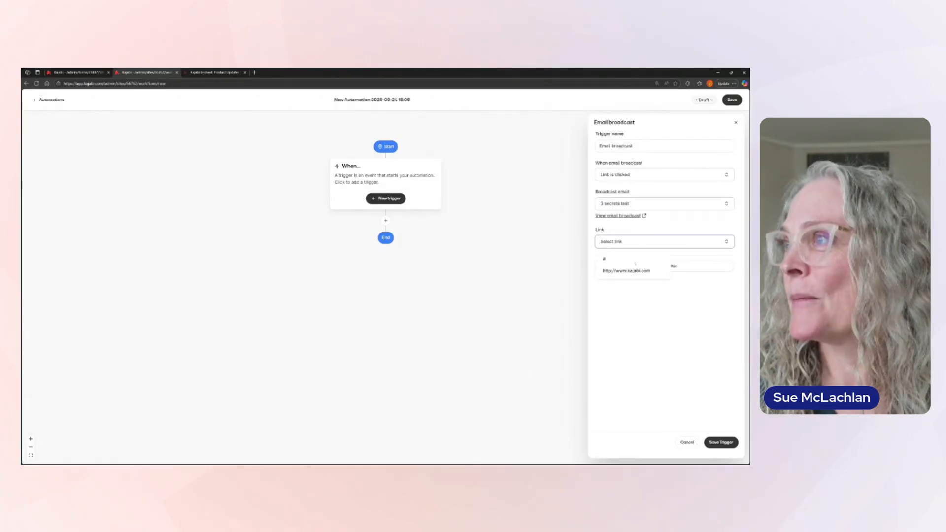
click(665, 271)
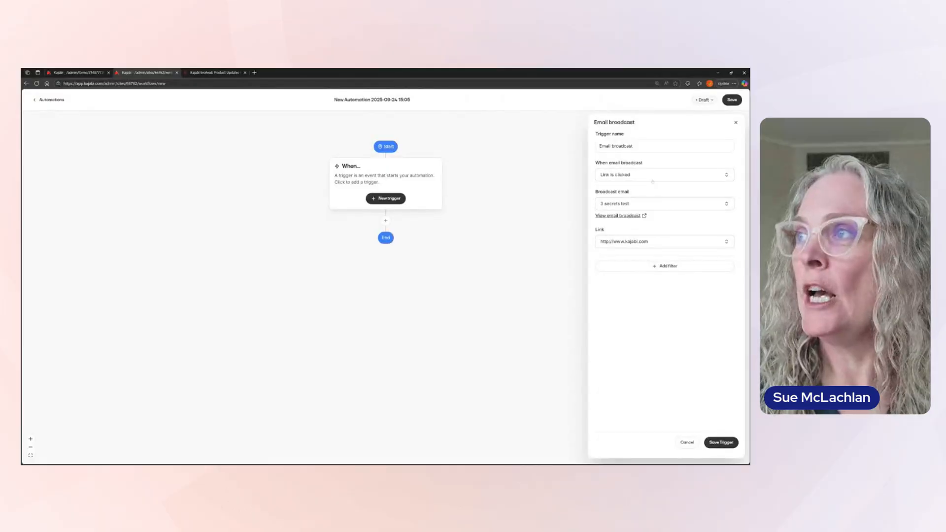
click(721, 442)
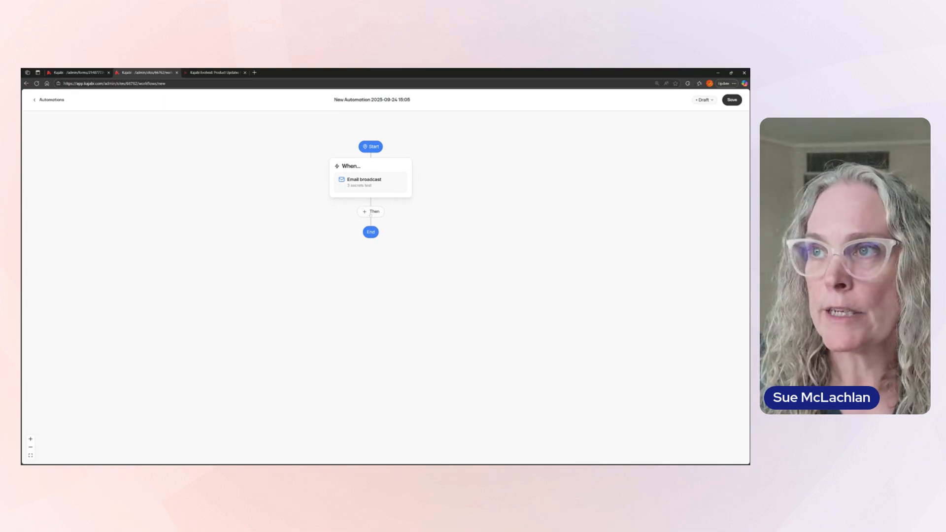
Add a "Register to an event" action after the email broadcast trigger and select the Awesome Kajabi Evergreen Webinr event.
click(372, 212)
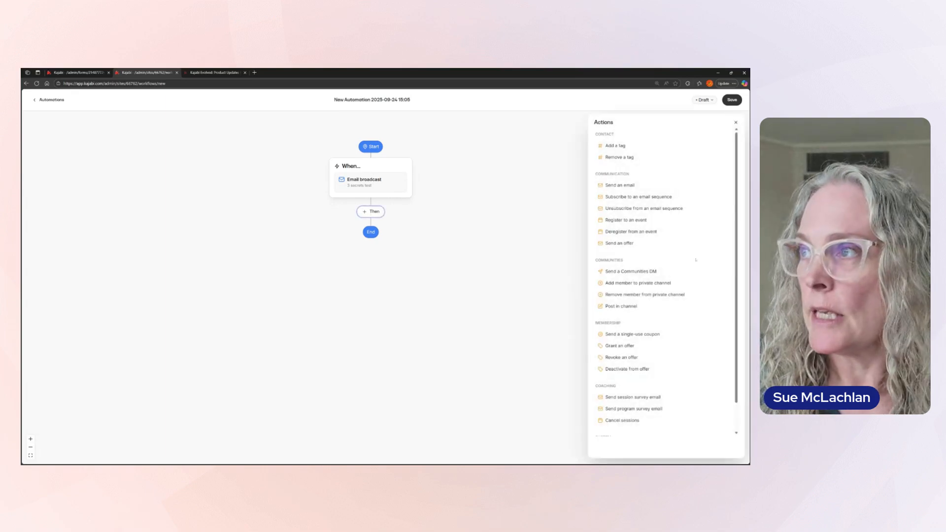
click(632, 221)
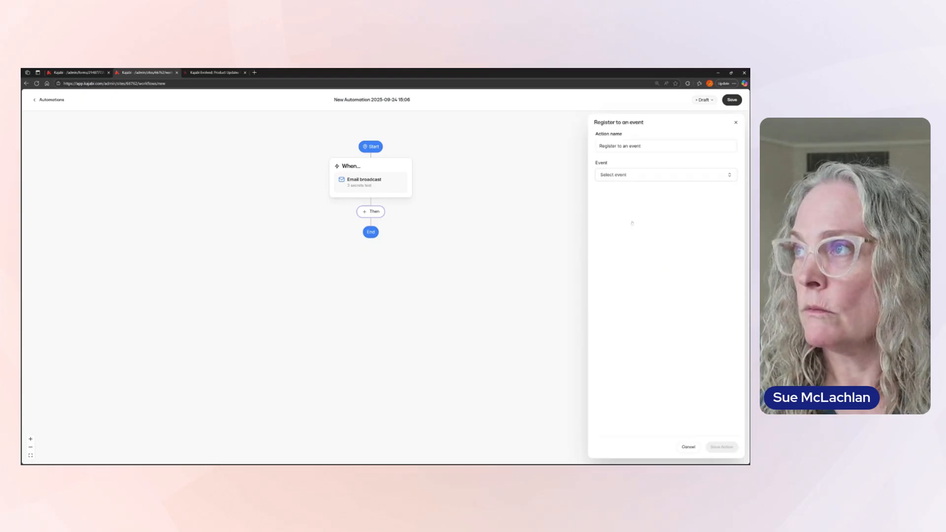
click(658, 175)
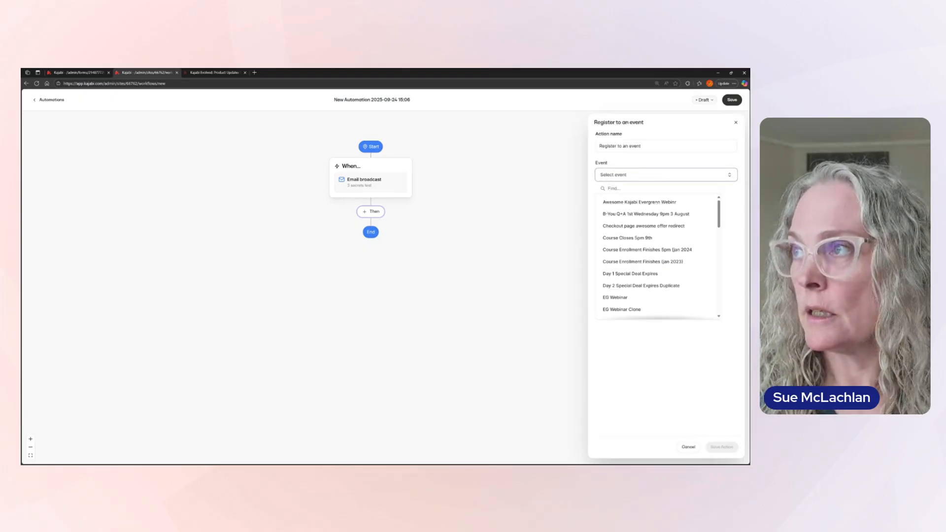
click(655, 202)
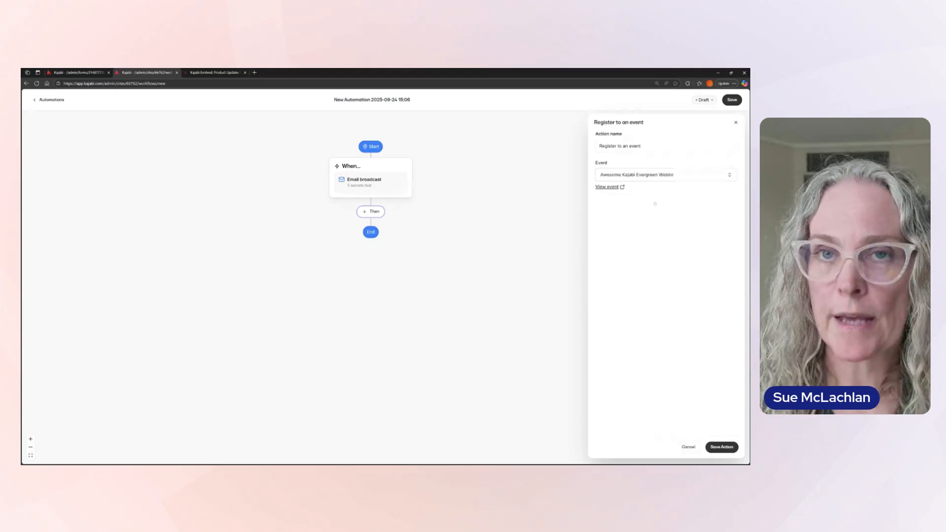